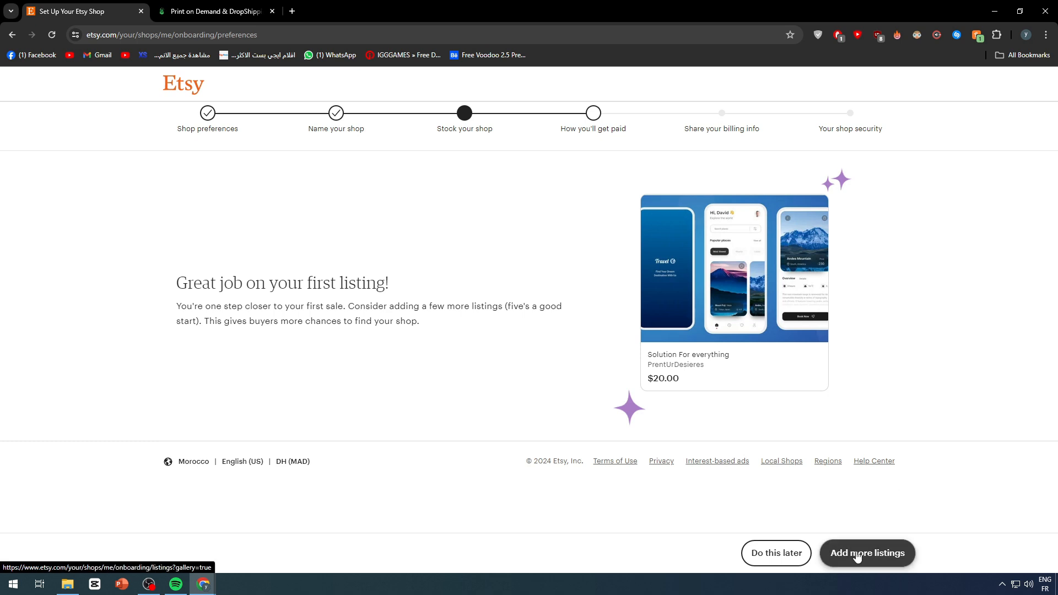
Step: Start another listing in the Etsy shop and look through the new listing form
left_click(856, 554)
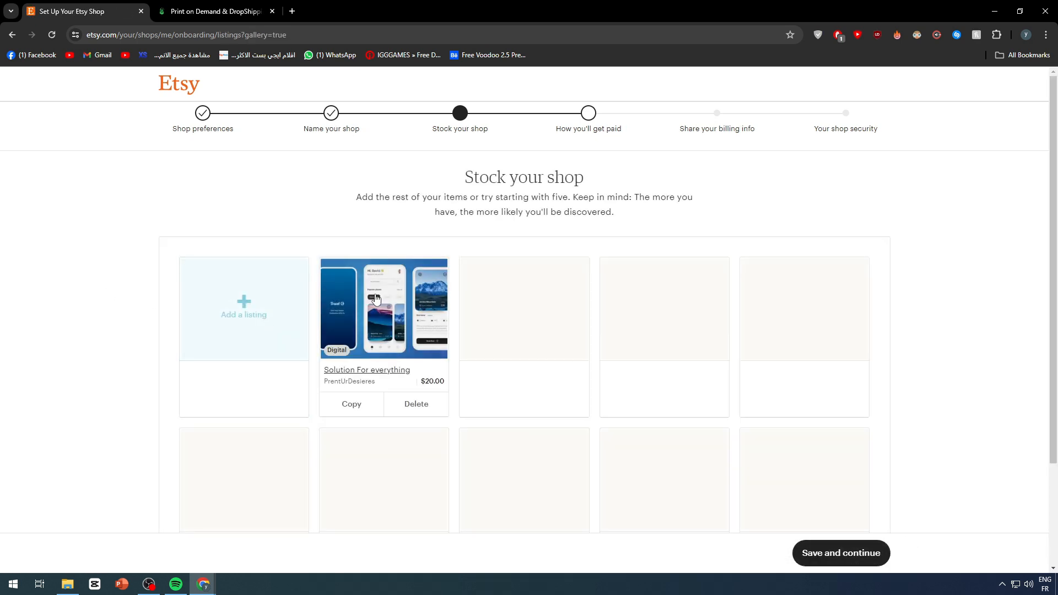
left_click(245, 313)
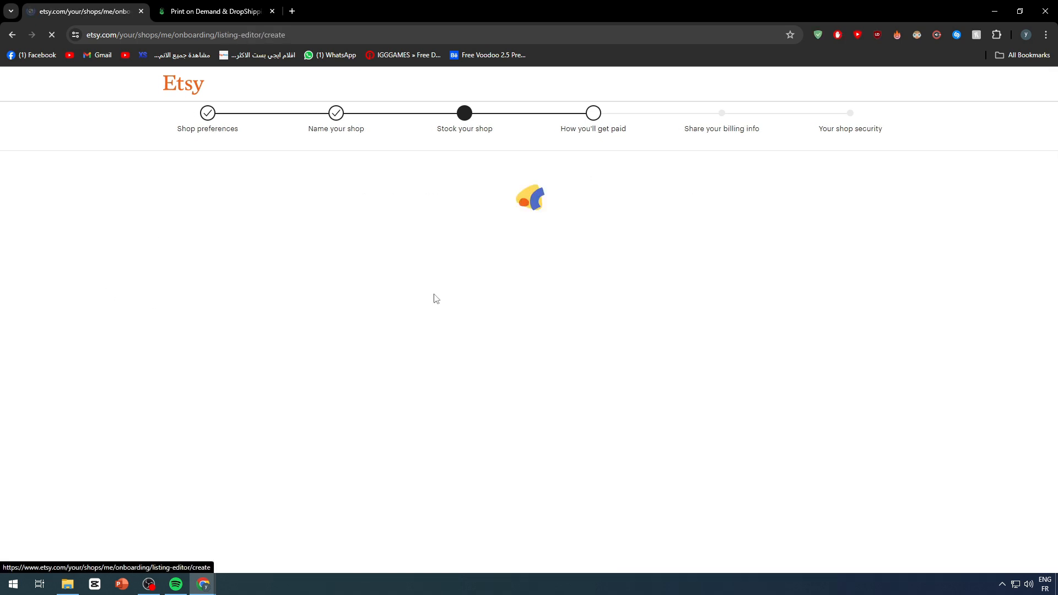
scroll(60, 336, "down", 1)
scroll(60, 335, "down", 4)
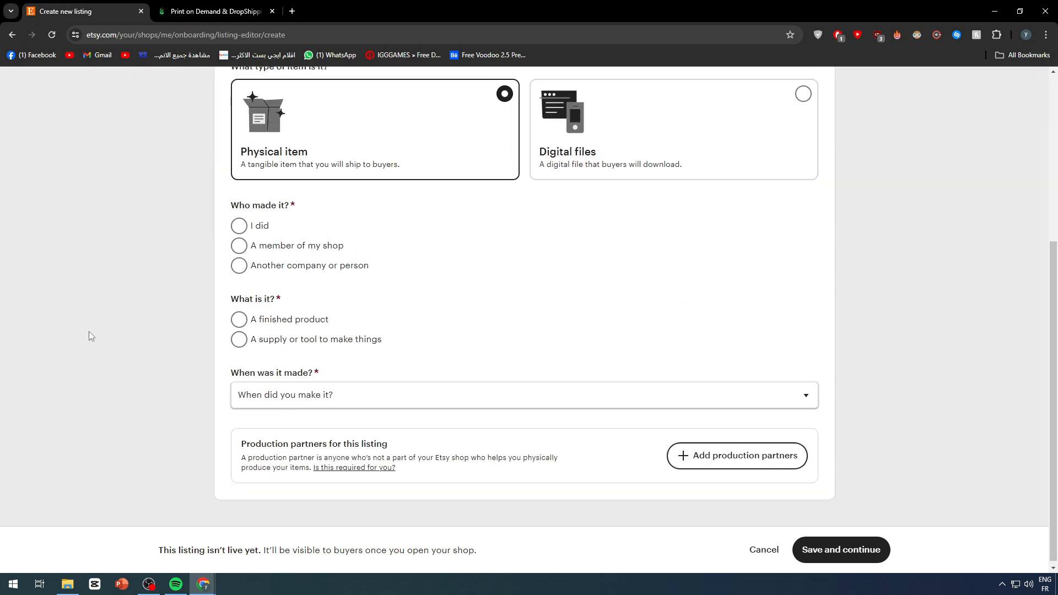
scroll(88, 332, "up", 3)
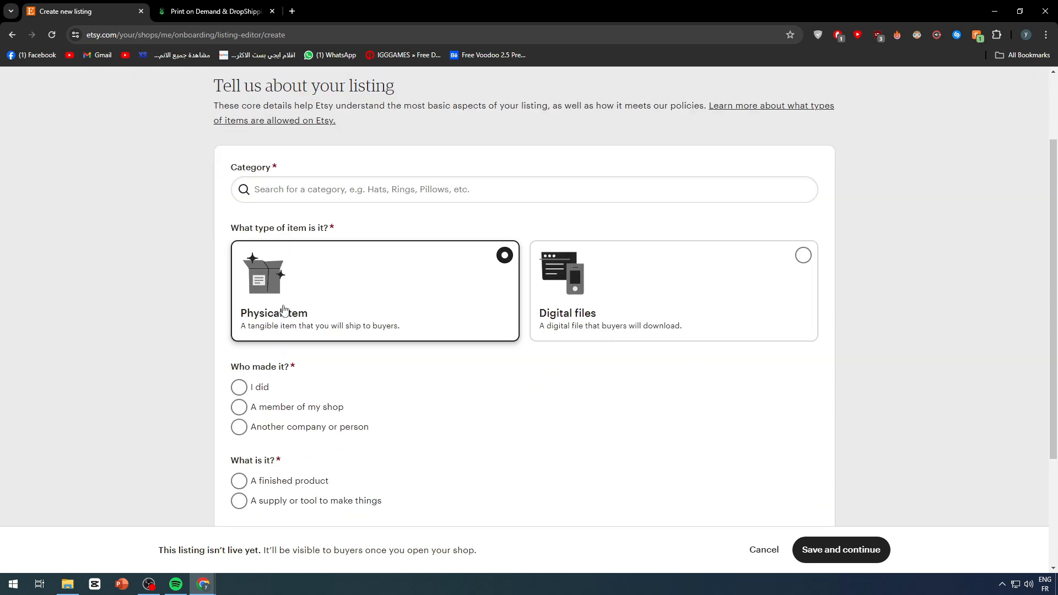
scroll(121, 322, "down", 3)
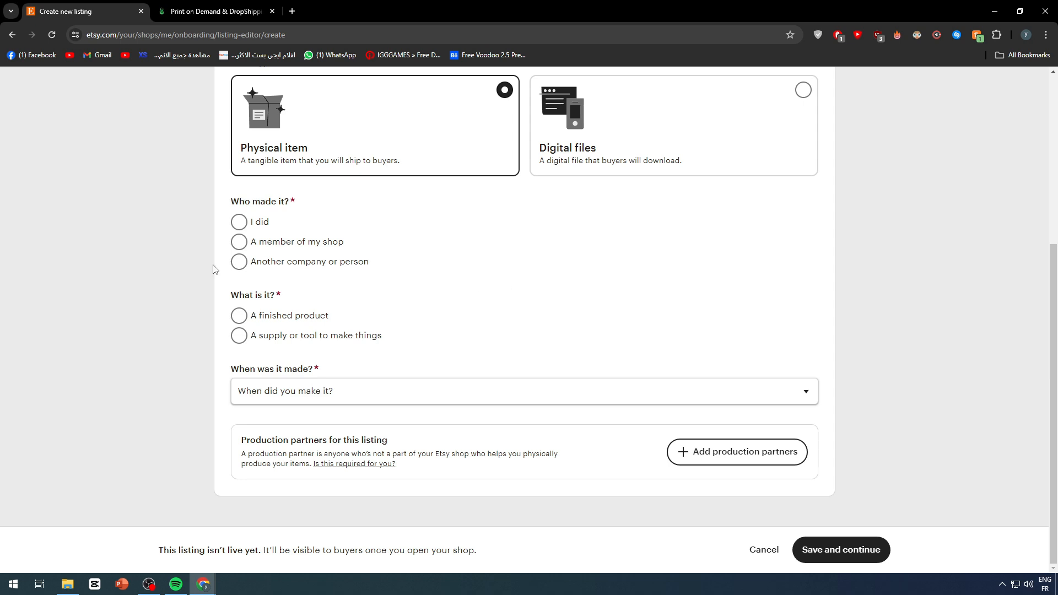
Step: Set the maker of the new physical item to Another company or person
left_click_drag(311, 262, 292, 265)
left_click(261, 266)
scroll(259, 275, "up", 5)
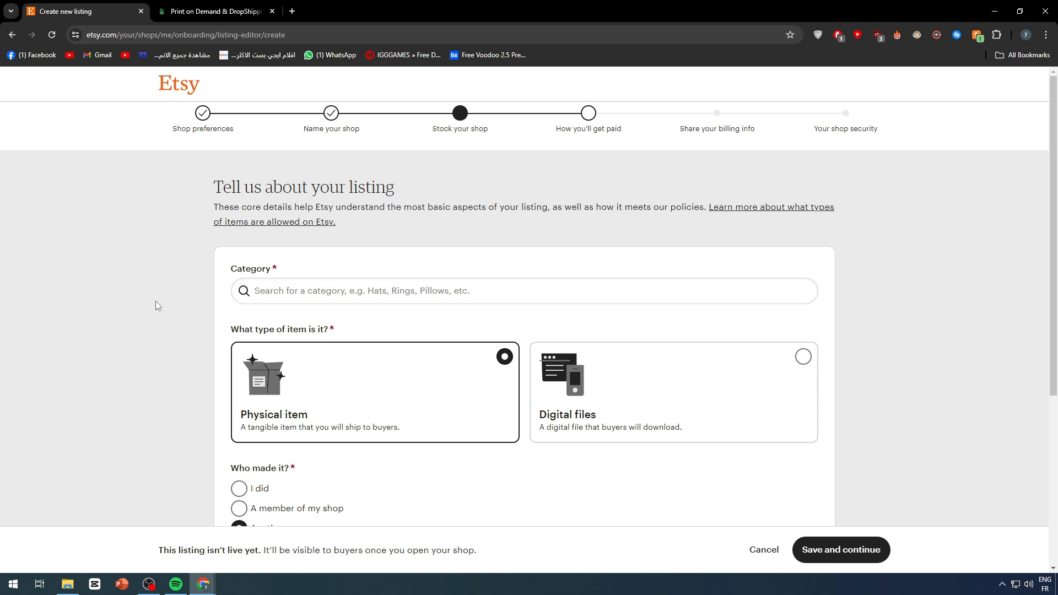
scroll(176, 248, "down", 3)
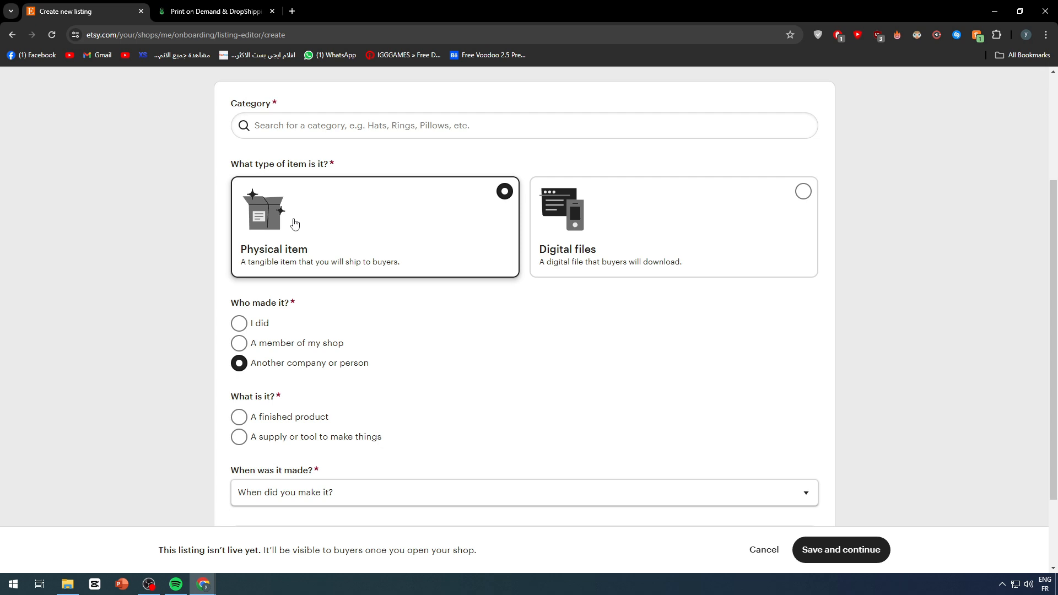
Step: Switch to Printify and sign up with the Google account, confirming the sign-in
left_click(221, 11)
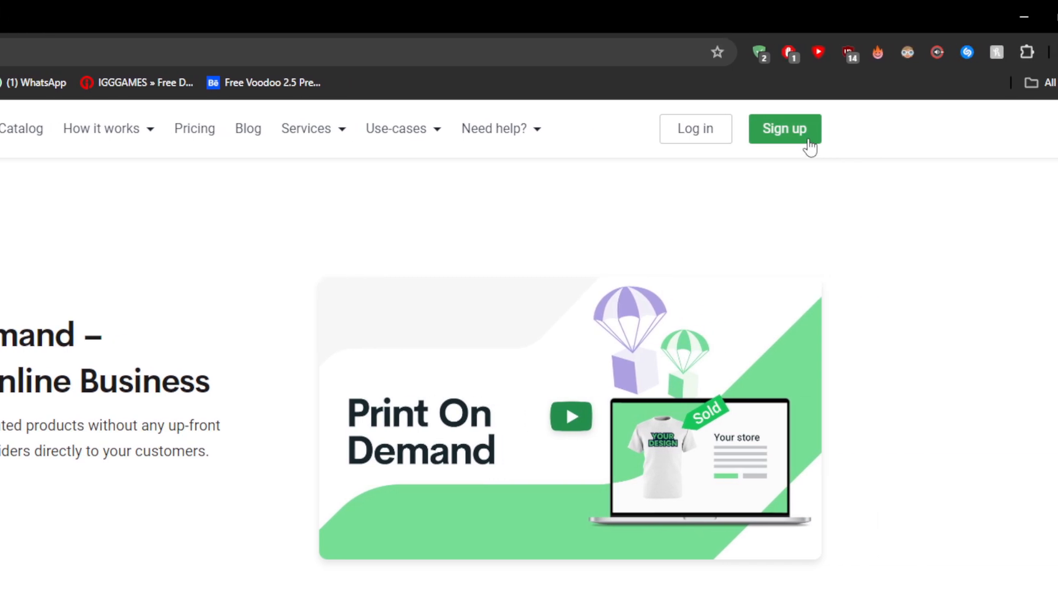
left_click(759, 143)
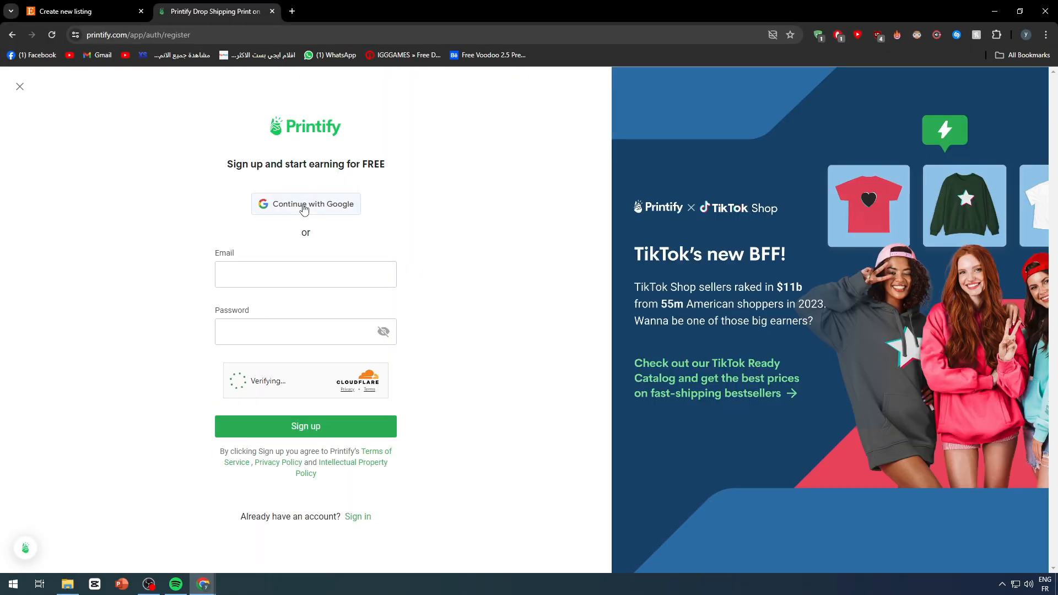
left_click(300, 205)
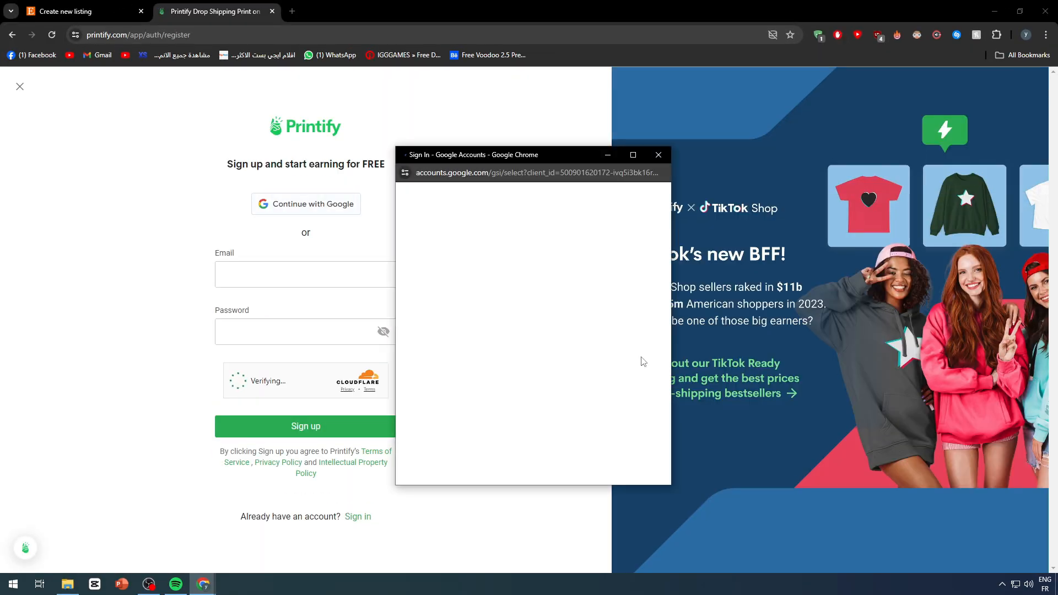
left_click(528, 323)
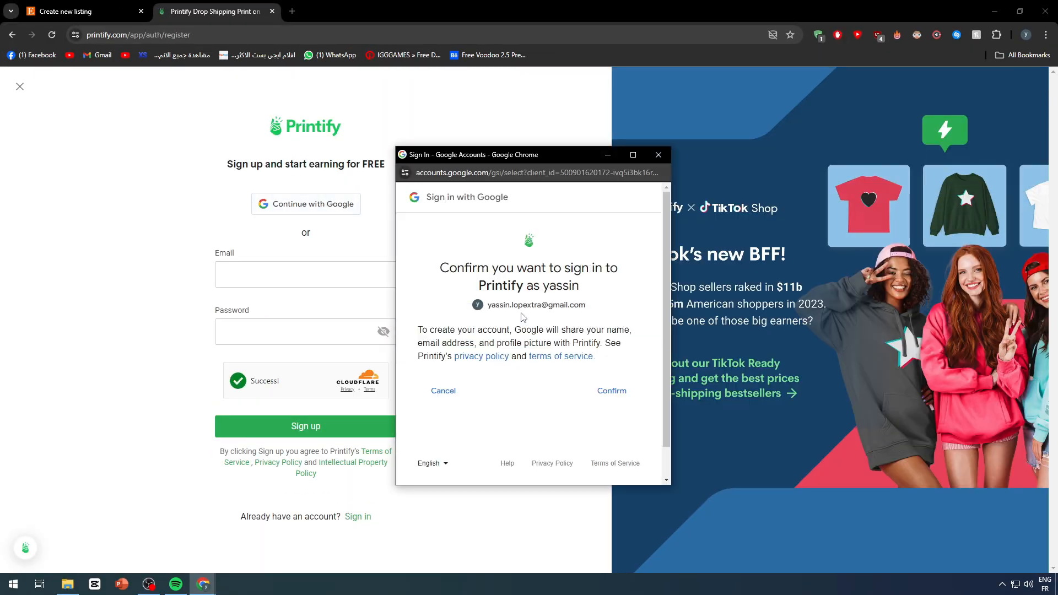
left_click(615, 388)
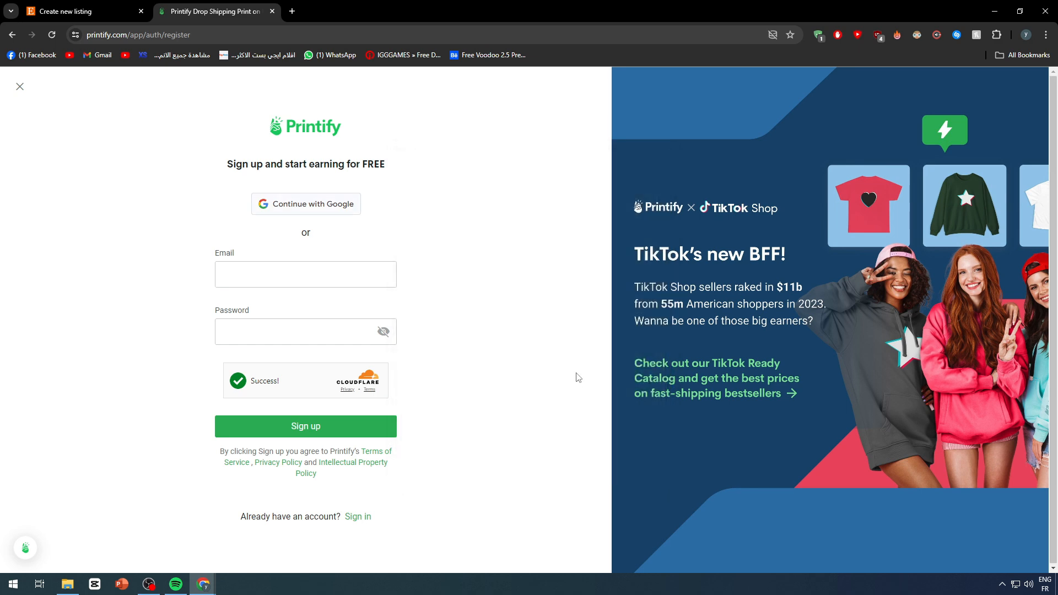
Step: Examine the Printify Connect section of the store settings and read its availability requirements
scroll(503, 196, "down", 5)
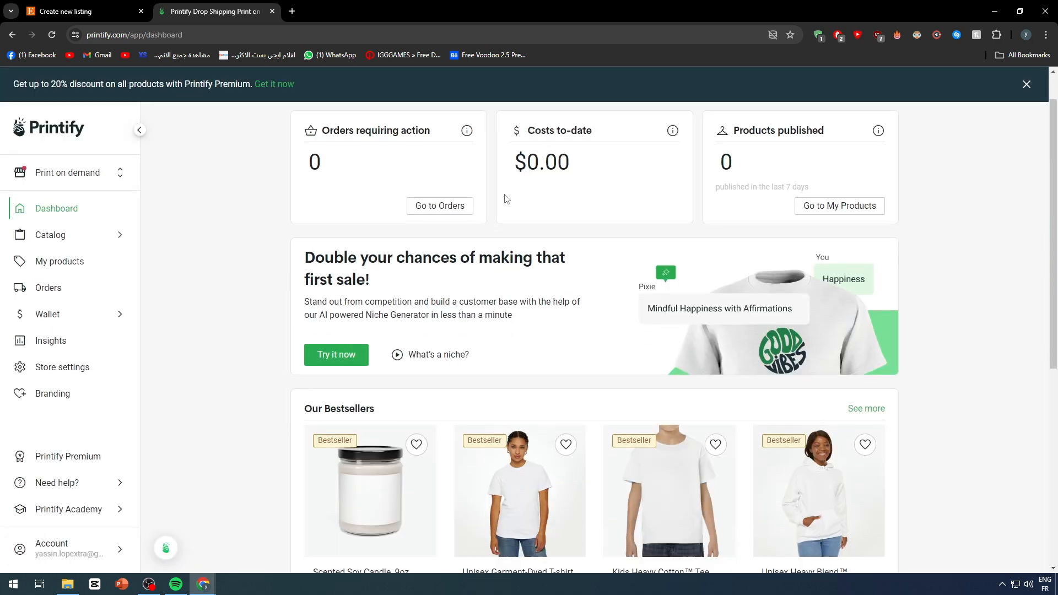
scroll(243, 285, "up", 6)
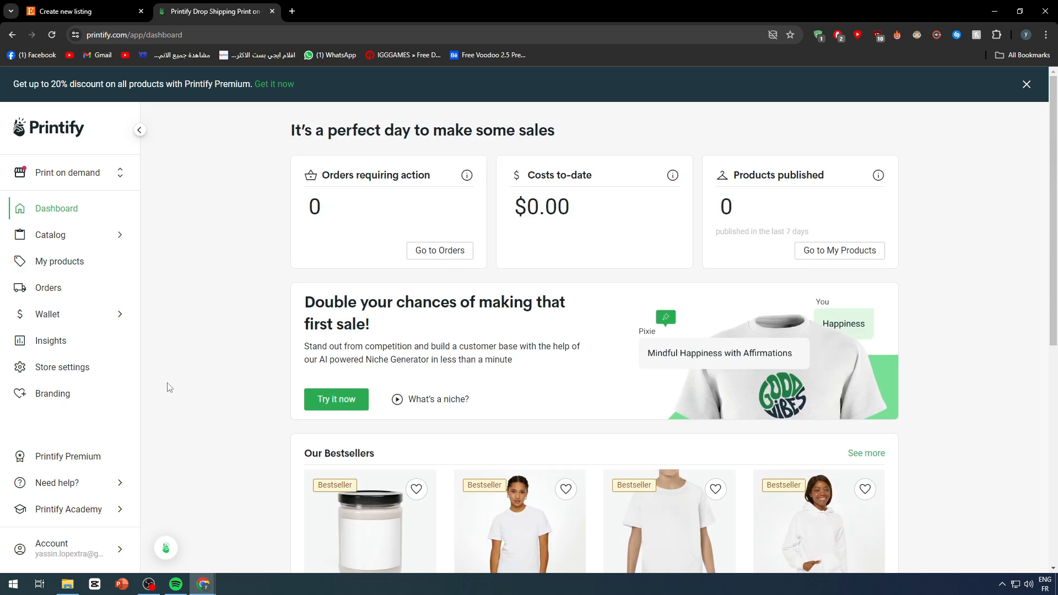
left_click(58, 374)
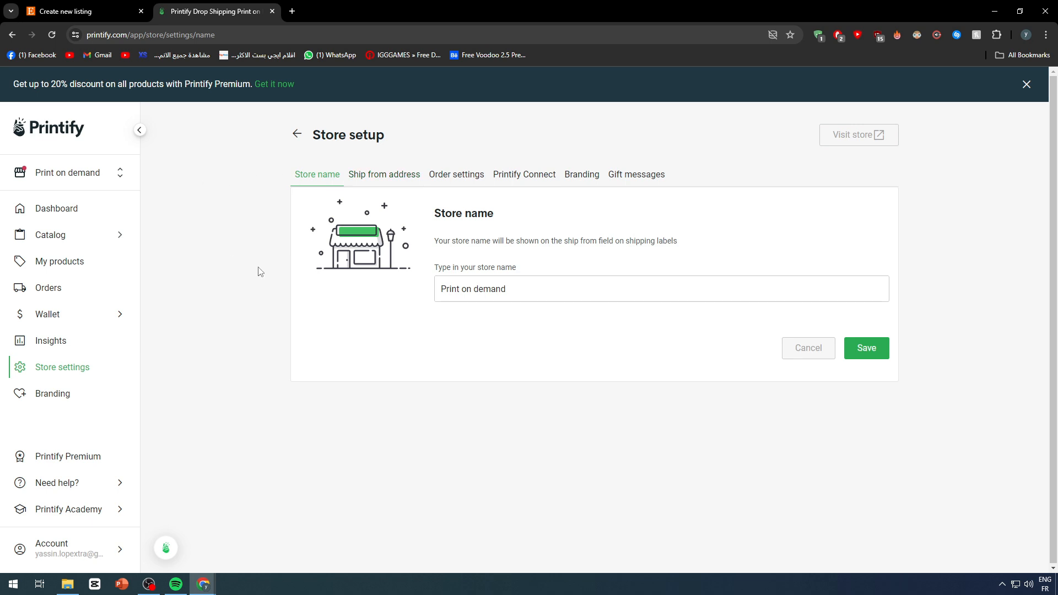
left_click(512, 175)
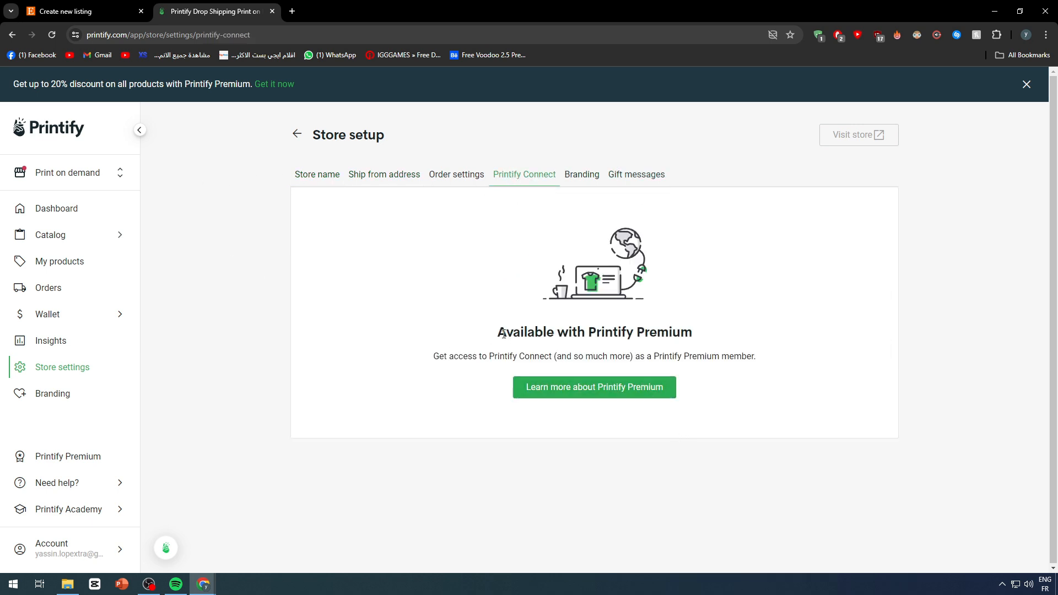
left_click_drag(494, 332, 770, 341)
left_click(770, 342)
left_click_drag(452, 358, 761, 362)
left_click(763, 362)
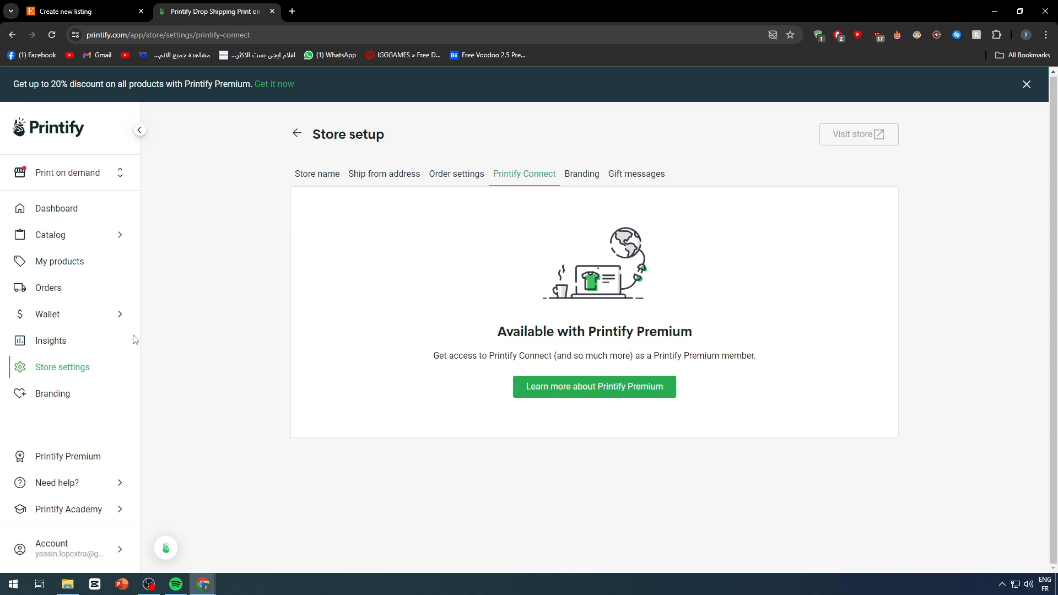
Step: Add a new store and choose Etsy as the sales channel to connect
left_click(81, 175)
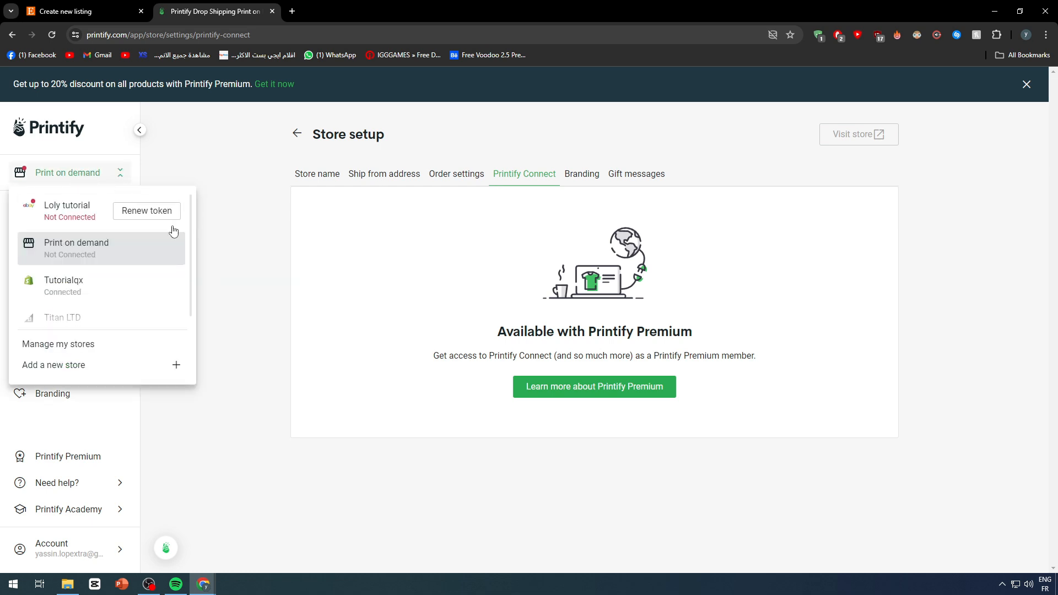
left_click(77, 371)
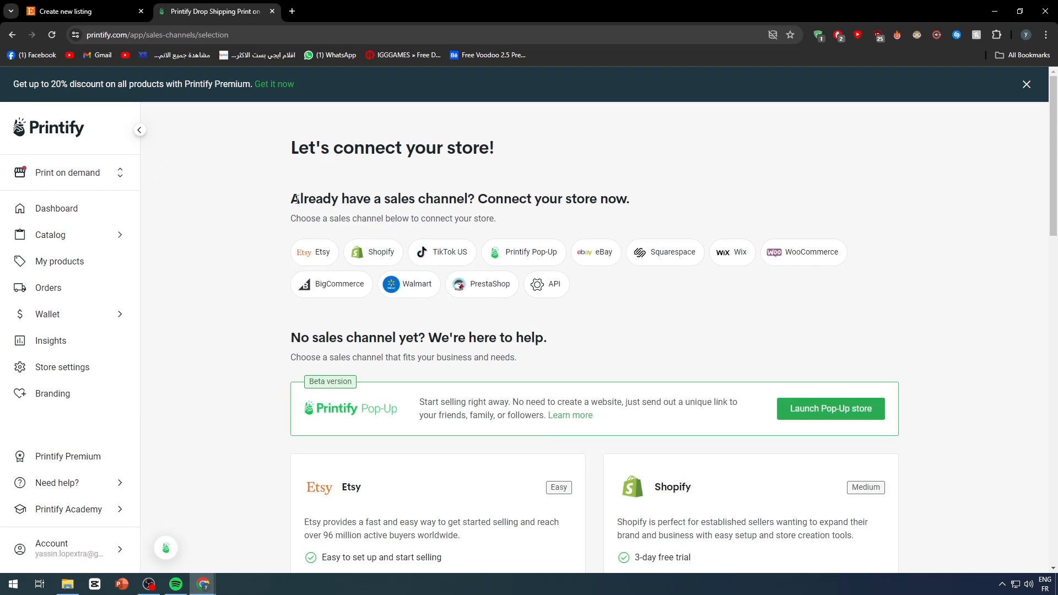
left_click_drag(286, 201, 678, 201)
left_click(702, 200)
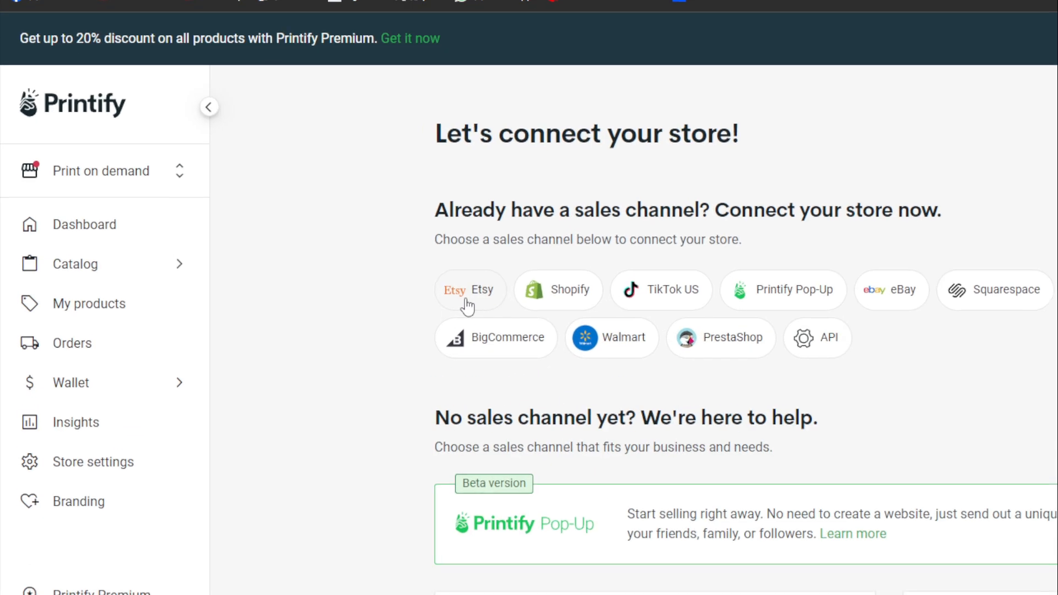
left_click(470, 299)
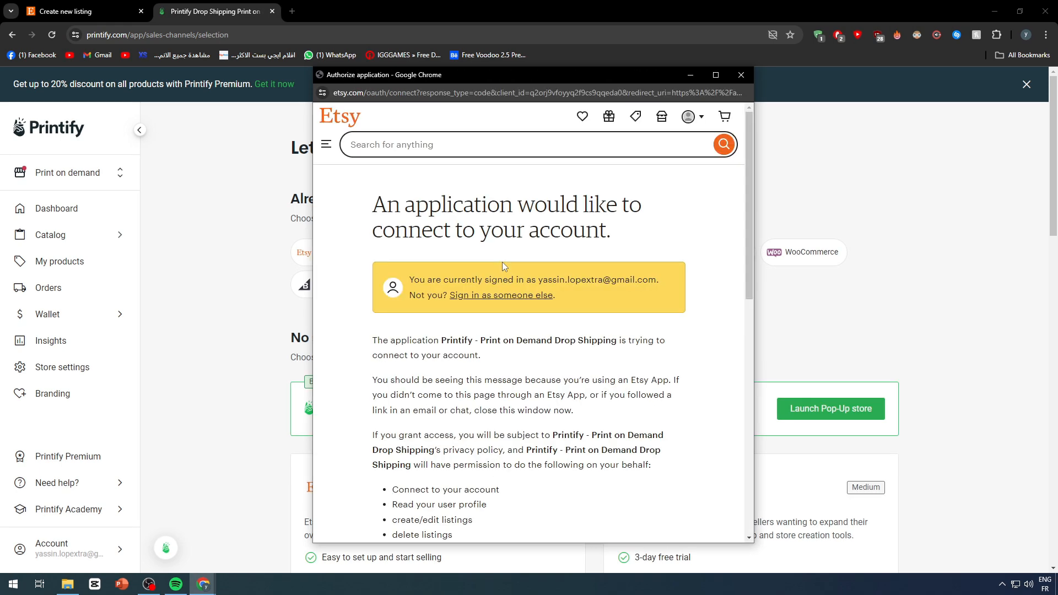
Step: Review the account and permissions in Etsy's authorization request and grant Printify access
triple_click(413, 212)
left_click(644, 237)
left_click_drag(444, 231, 622, 234)
scroll(455, 253, "down", 2)
left_click(408, 177)
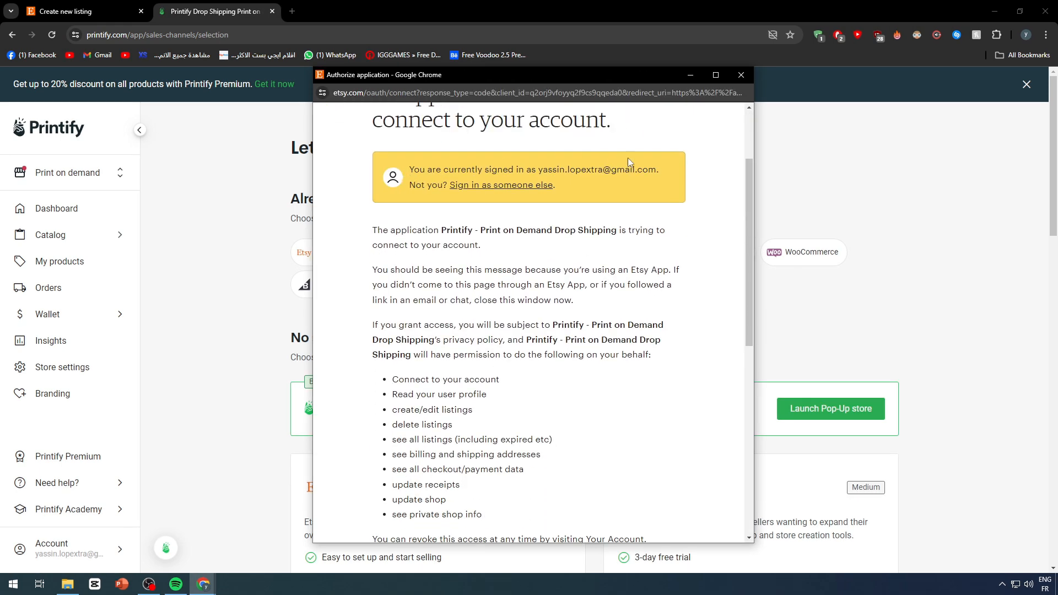
left_click_drag(408, 170, 624, 171)
left_click(607, 185)
scroll(396, 204, "down", 2)
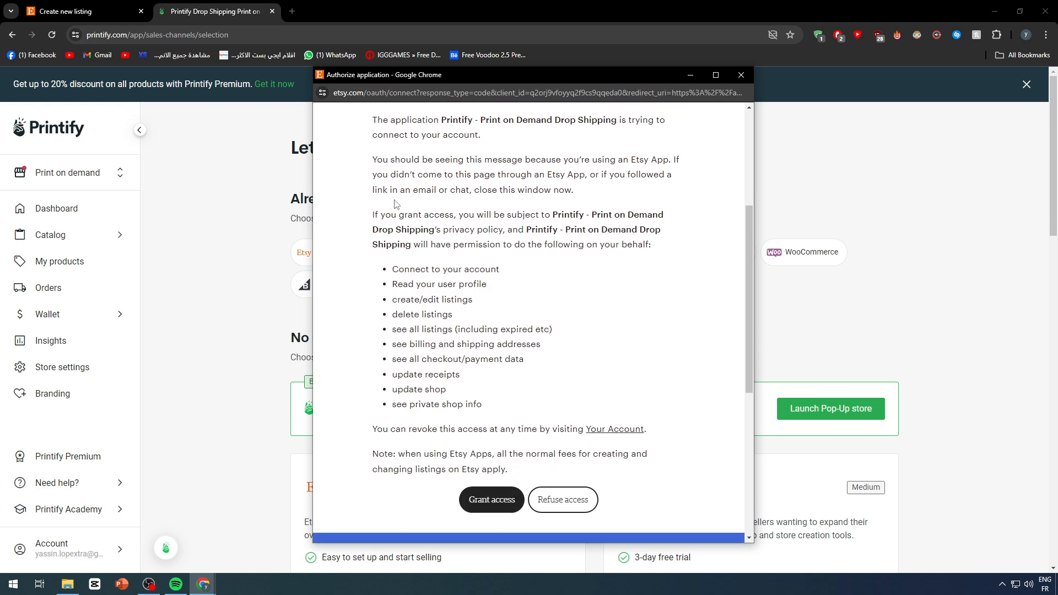
left_click_drag(425, 120, 516, 120)
left_click(516, 120)
left_click(494, 504)
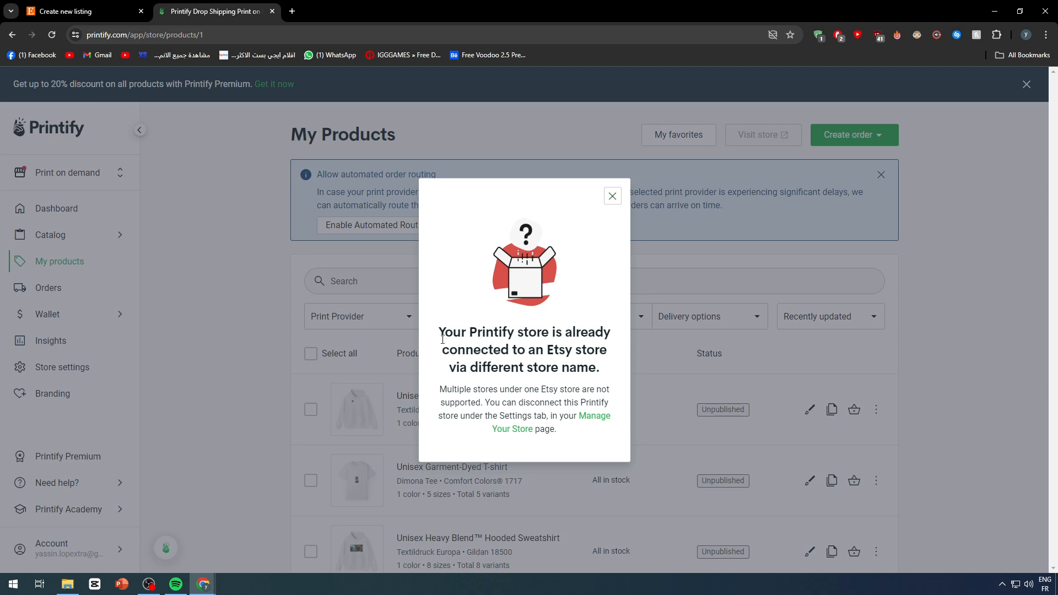
Step: Read the notice about the Etsy store connection and dismiss it
left_click_drag(444, 332, 613, 370)
left_click(613, 372)
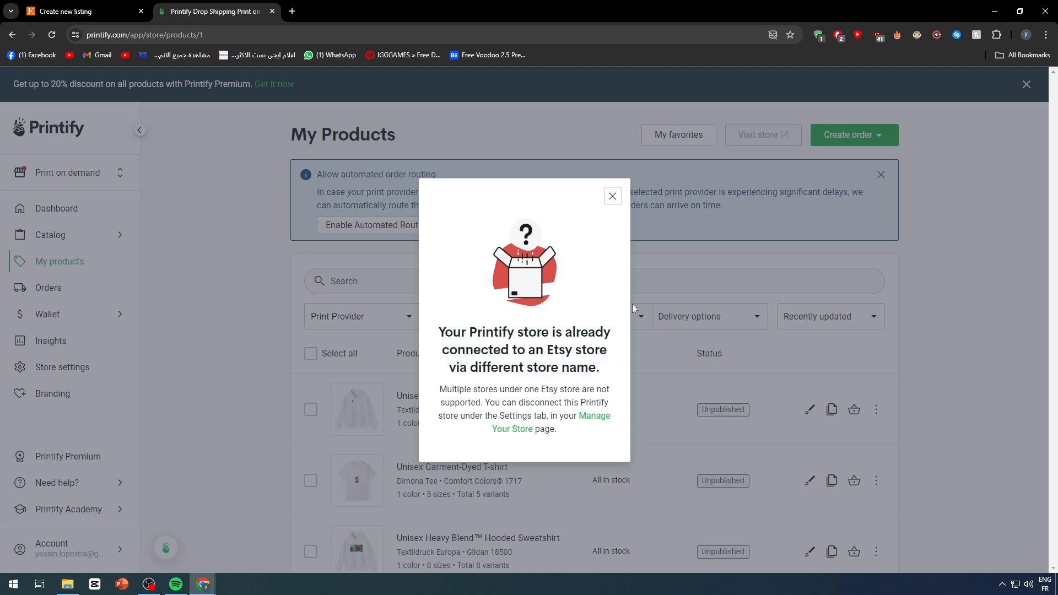
left_click(612, 197)
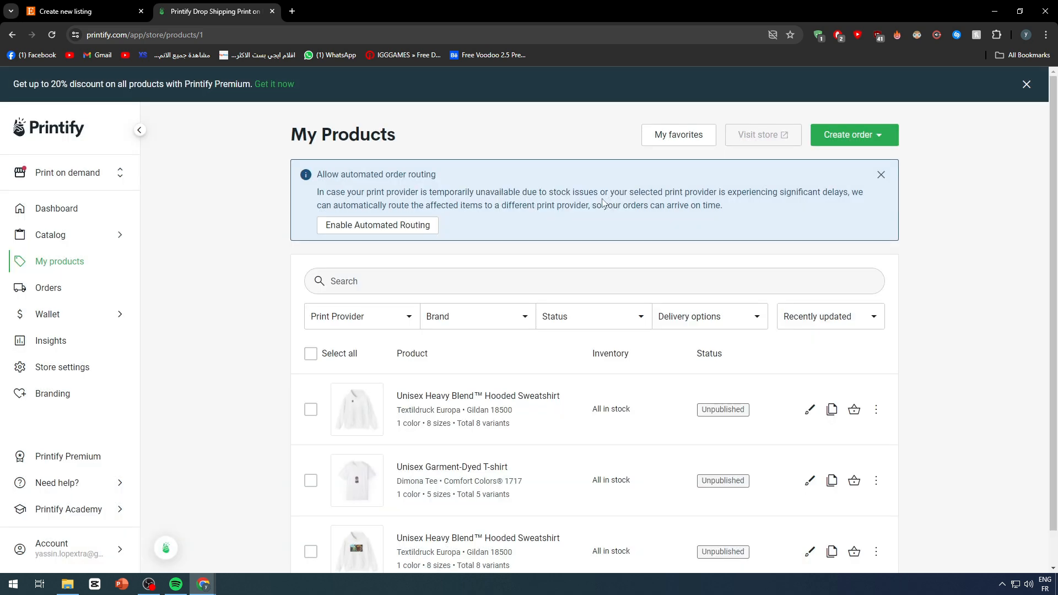
Step: Select all products in My Products and delete them, confirming the deletion
scroll(342, 378, "down", 1)
left_click(310, 317)
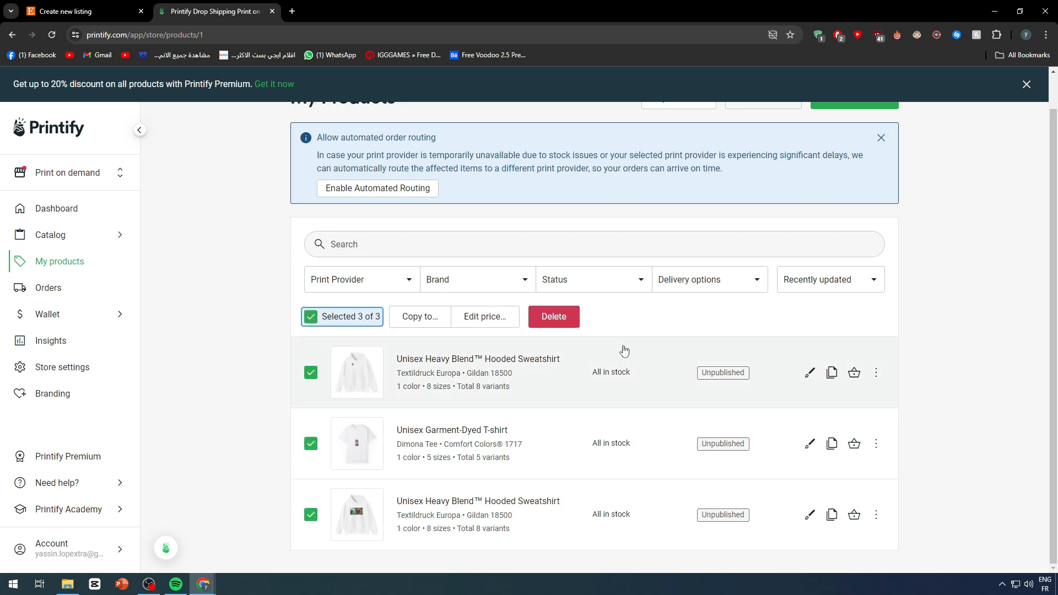
left_click(558, 322)
left_click(661, 361)
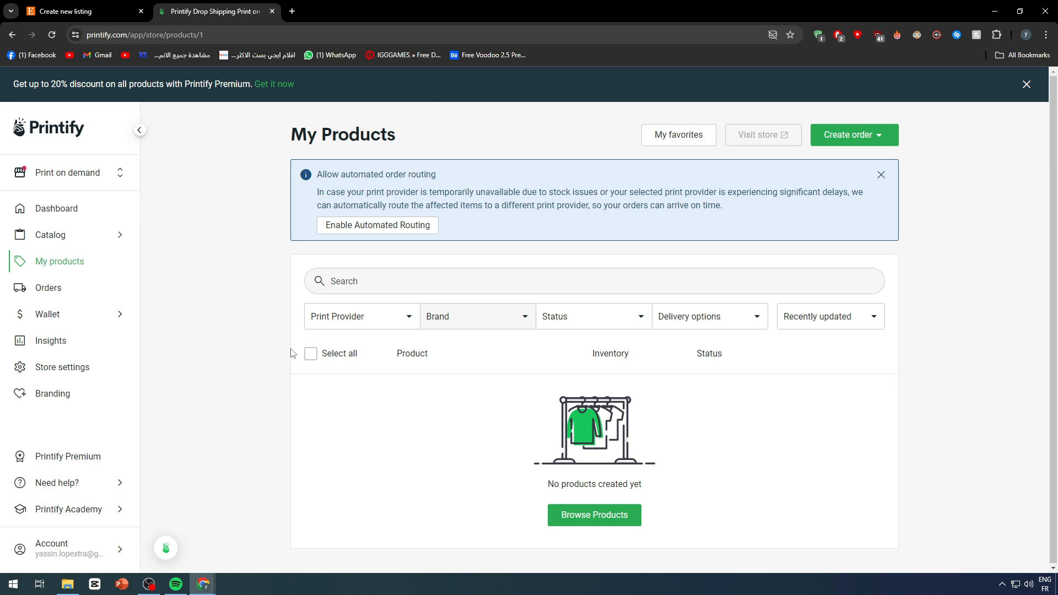
Step: Check the connection status of each store in the store list, then close the list
left_click(70, 171)
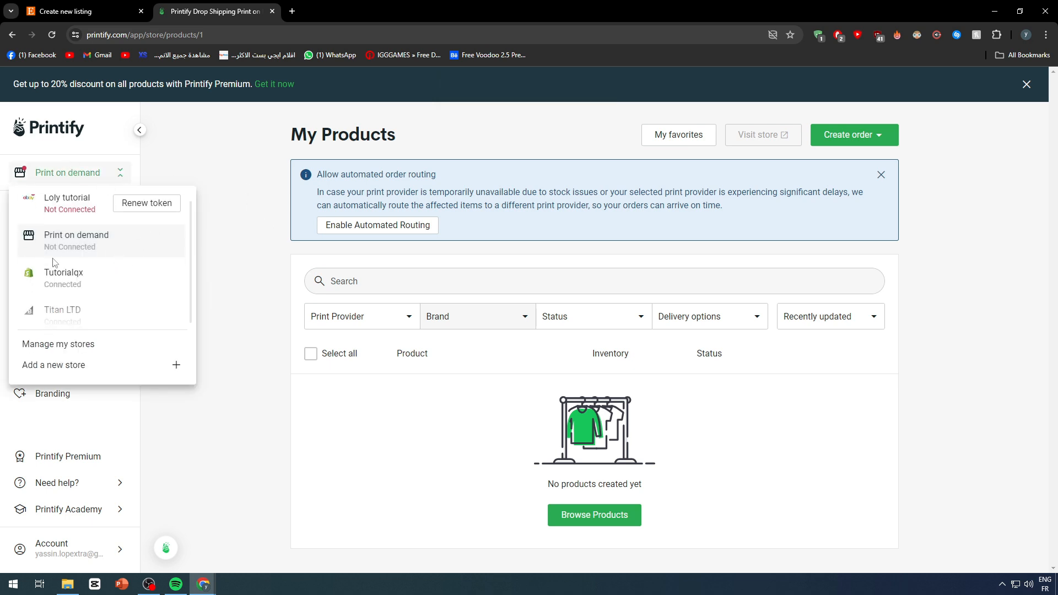
scroll(154, 274, "up", 1)
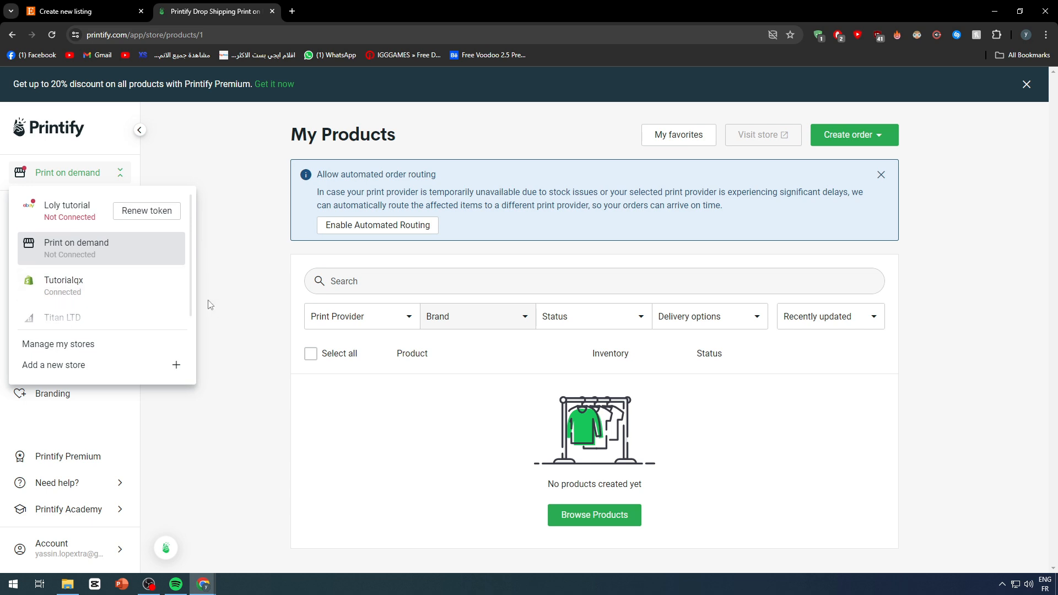
scroll(20, 225, "down", 1)
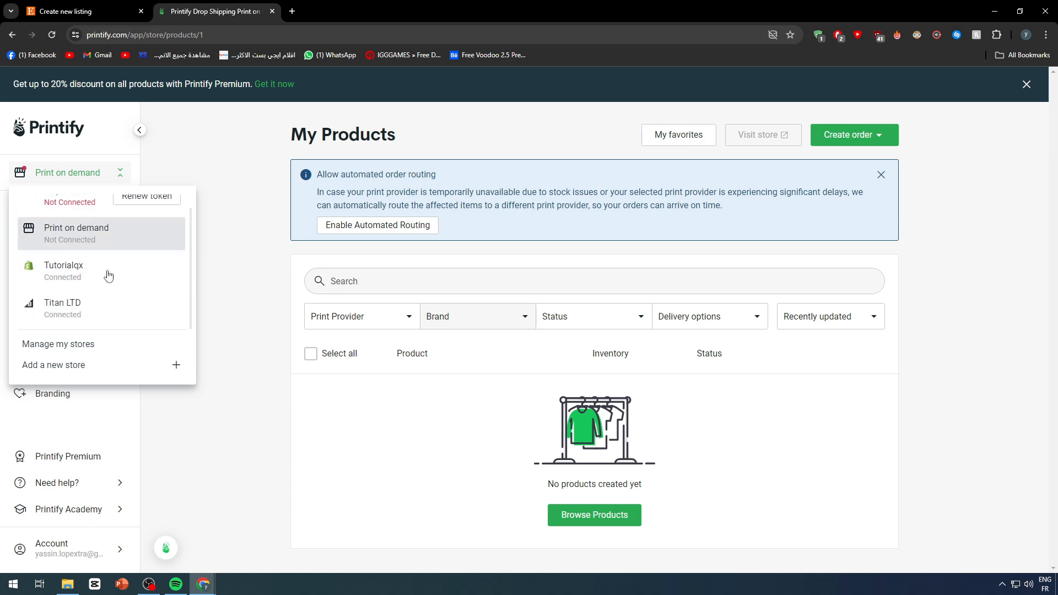
left_click(244, 484)
Step: Create an order, open the product catalog from it and browse to the Best rated by merchants products
left_click(825, 135)
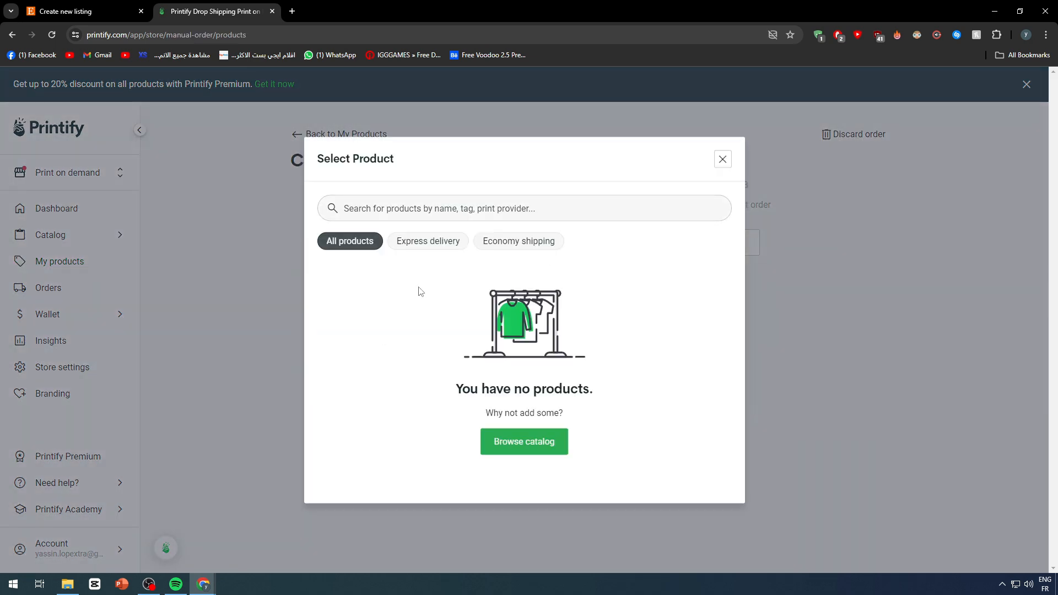
left_click(542, 447)
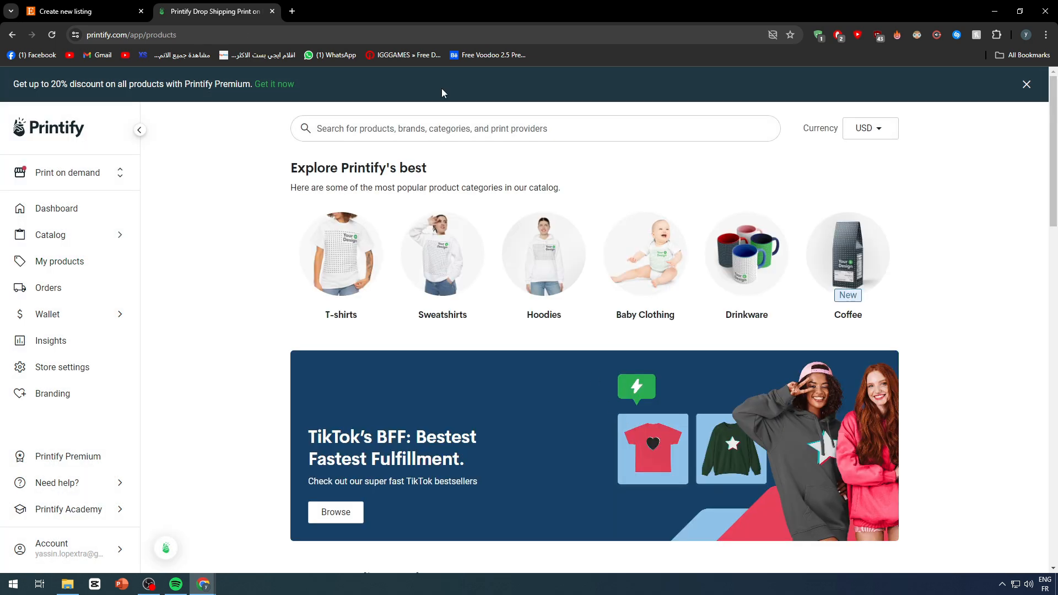
scroll(637, 443, "down", 6)
scroll(347, 339, "down", 6)
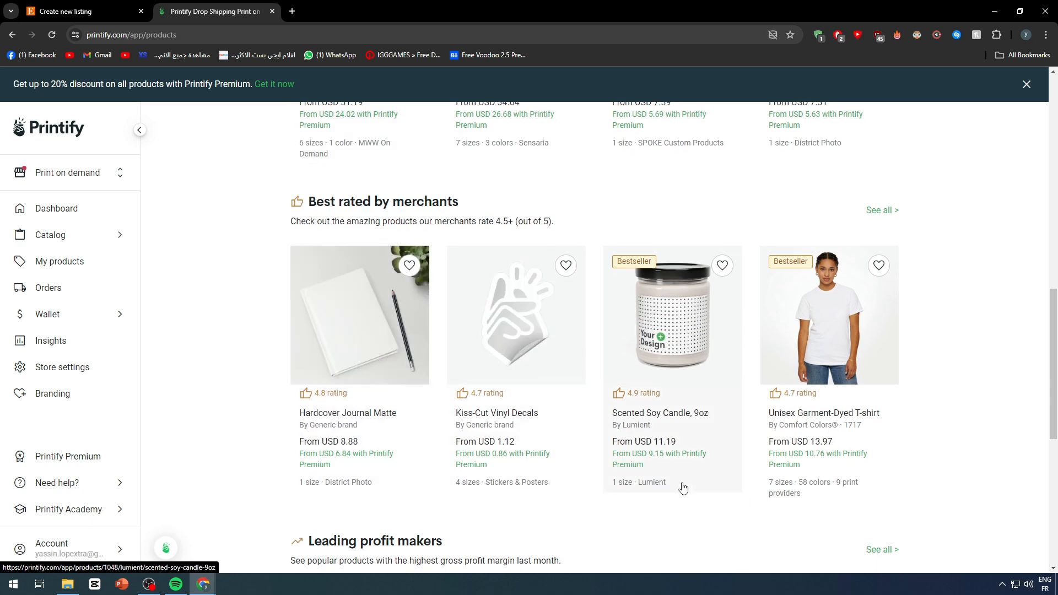
scroll(284, 336, "down", 2)
scroll(284, 336, "up", 1)
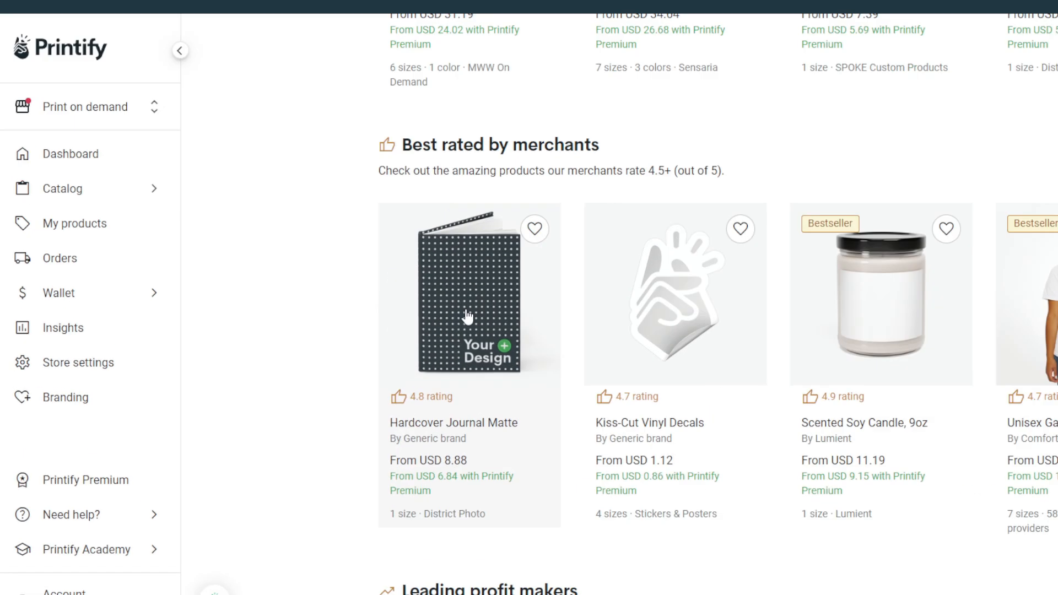
Step: Open the Hardcover Journal Matte product and look through its preview images
left_click(357, 330)
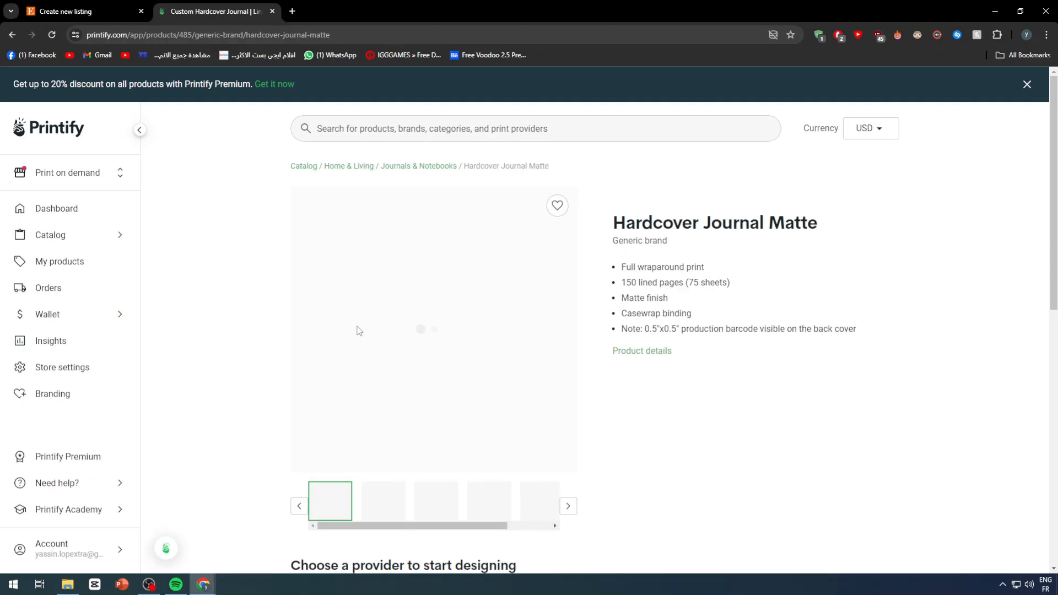
scroll(949, 302, "down", 2)
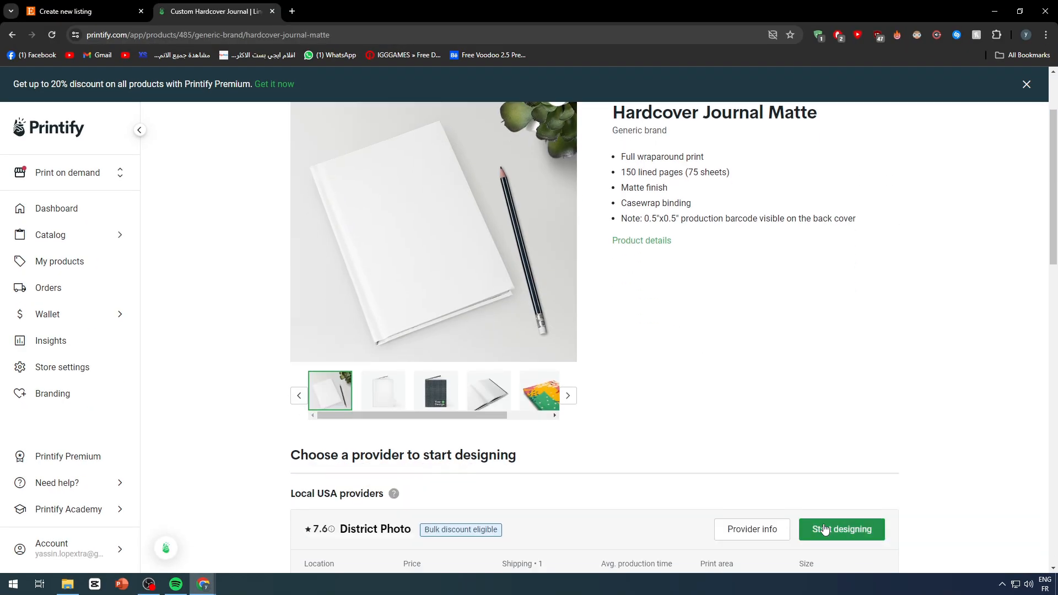
scroll(803, 413, "down", 6)
scroll(481, 316, "up", 8)
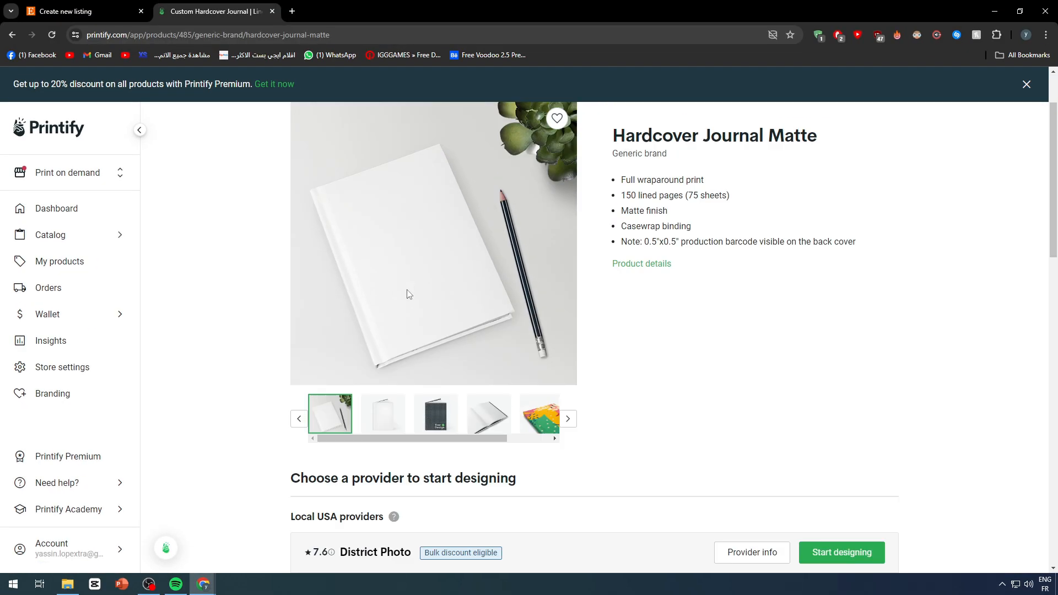
left_click(435, 445)
left_click(330, 446)
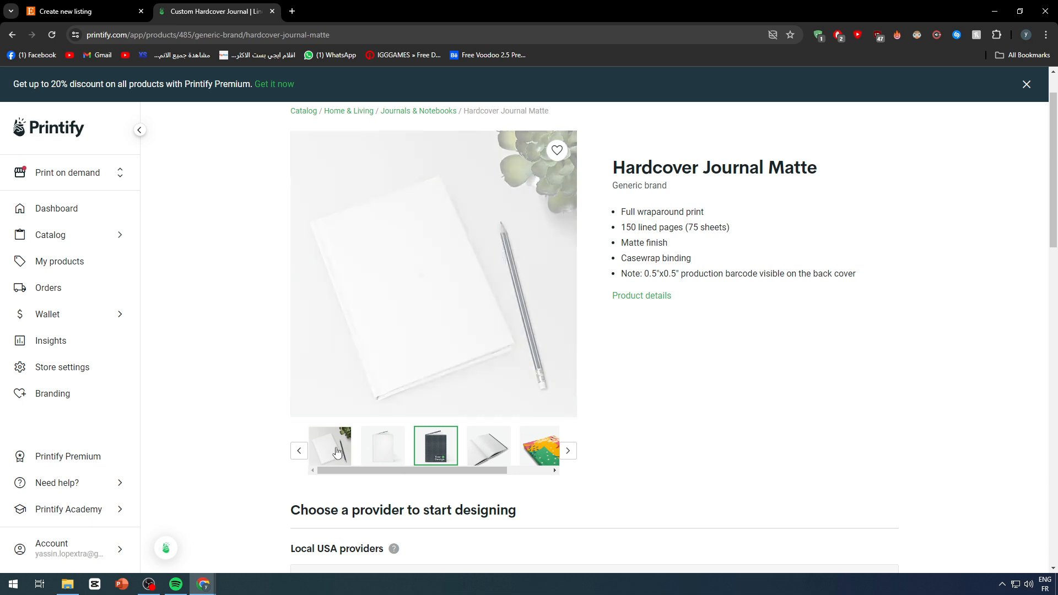
left_click(382, 446)
left_click(488, 446)
Step: Examine the journal's print provider details, description, key features, care instructions and size guide
scroll(770, 432, "down", 7)
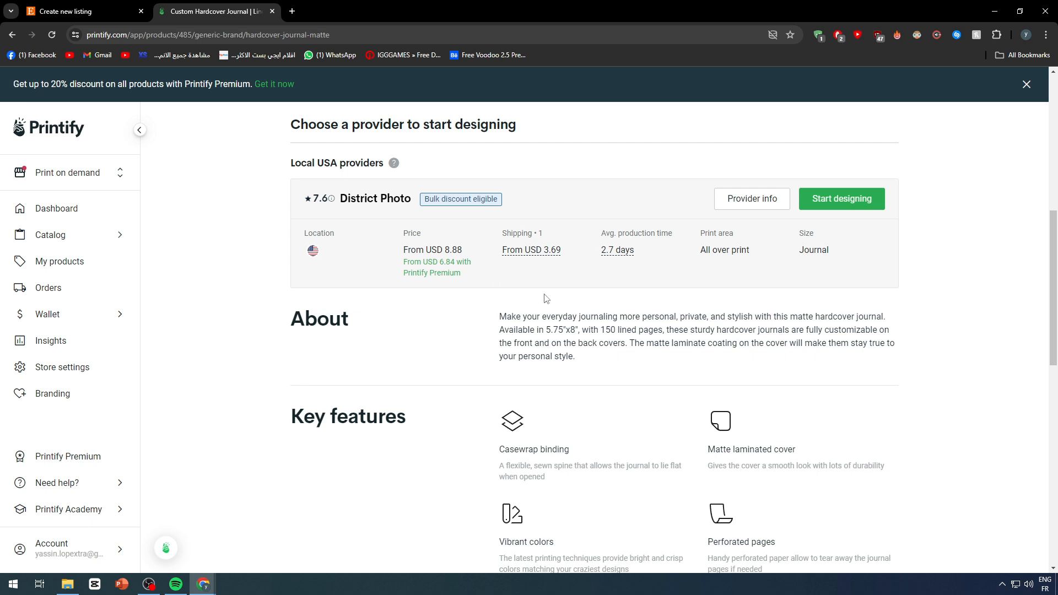
scroll(394, 271, "up", 3)
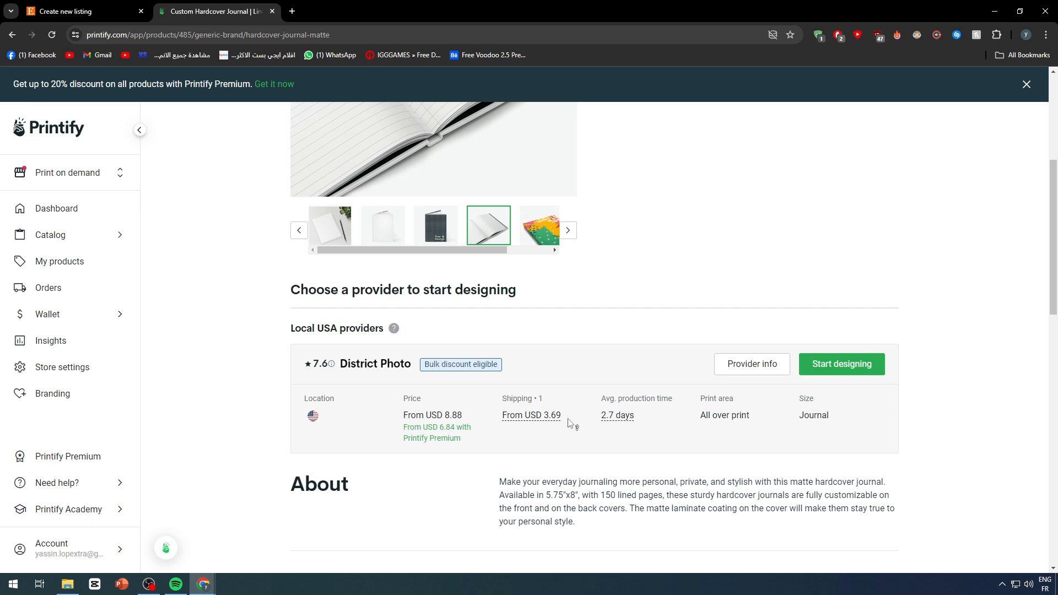
scroll(425, 366, "down", 2)
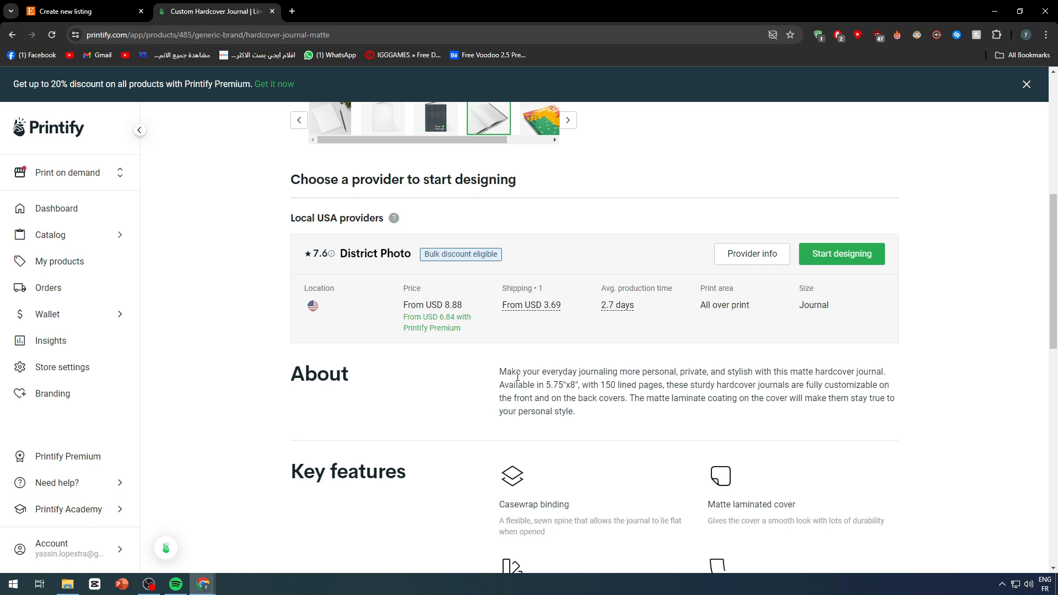
scroll(516, 366, "down", 7)
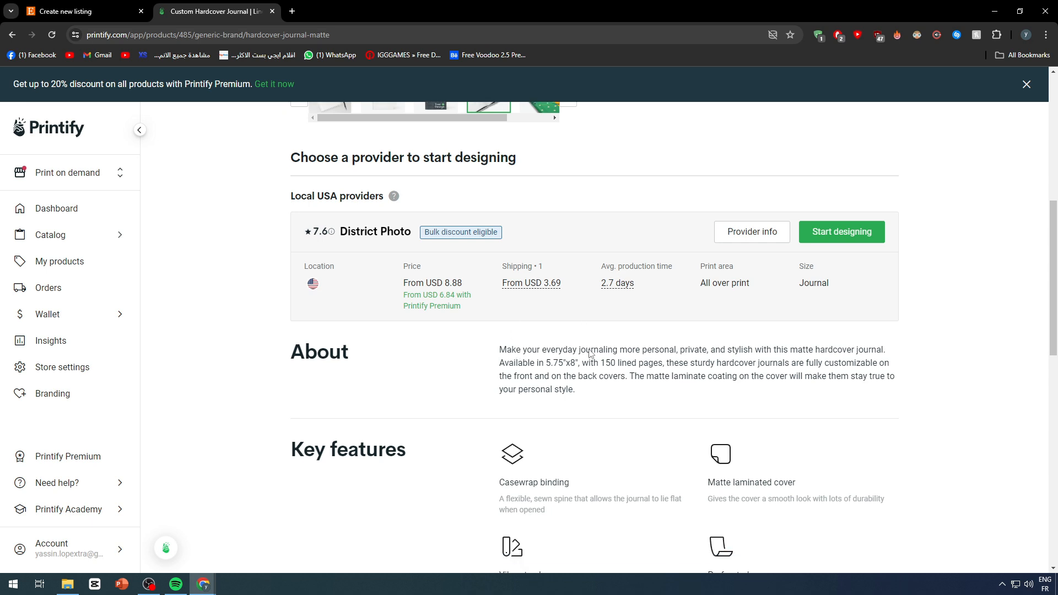
scroll(551, 325, "up", 4)
scroll(283, 254, "down", 1)
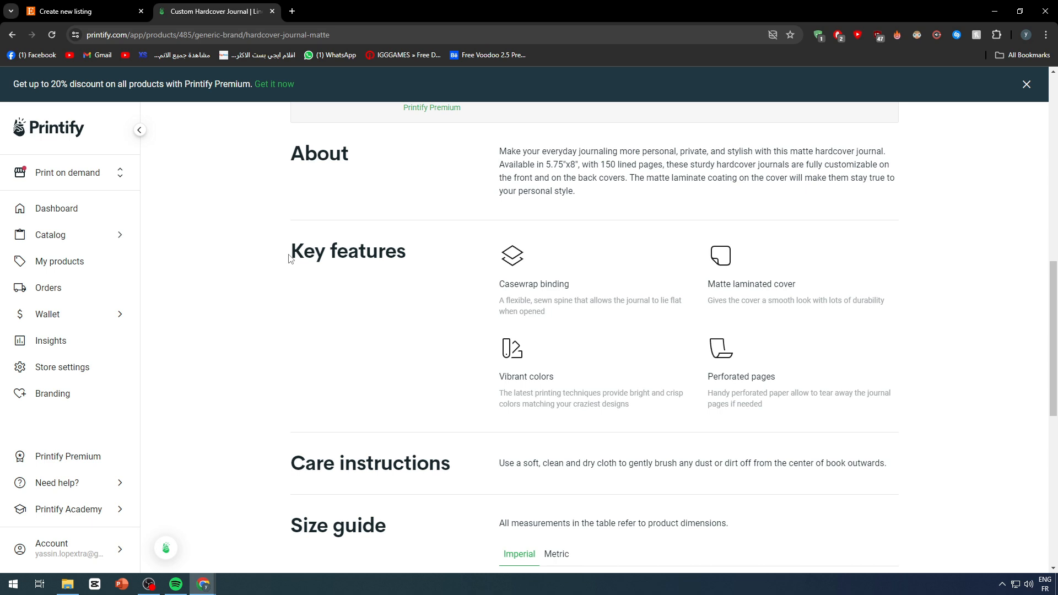
left_click_drag(567, 464, 664, 465)
left_click(660, 480)
scroll(788, 468, "down", 6)
scroll(784, 465, "up", 5)
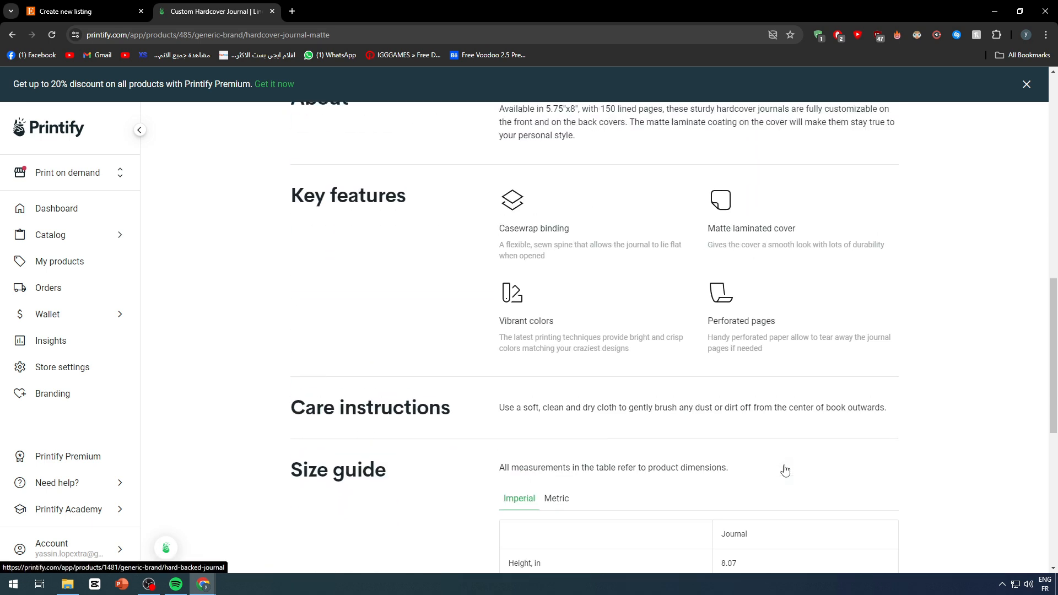
scroll(785, 468, "down", 2)
scroll(786, 470, "up", 8)
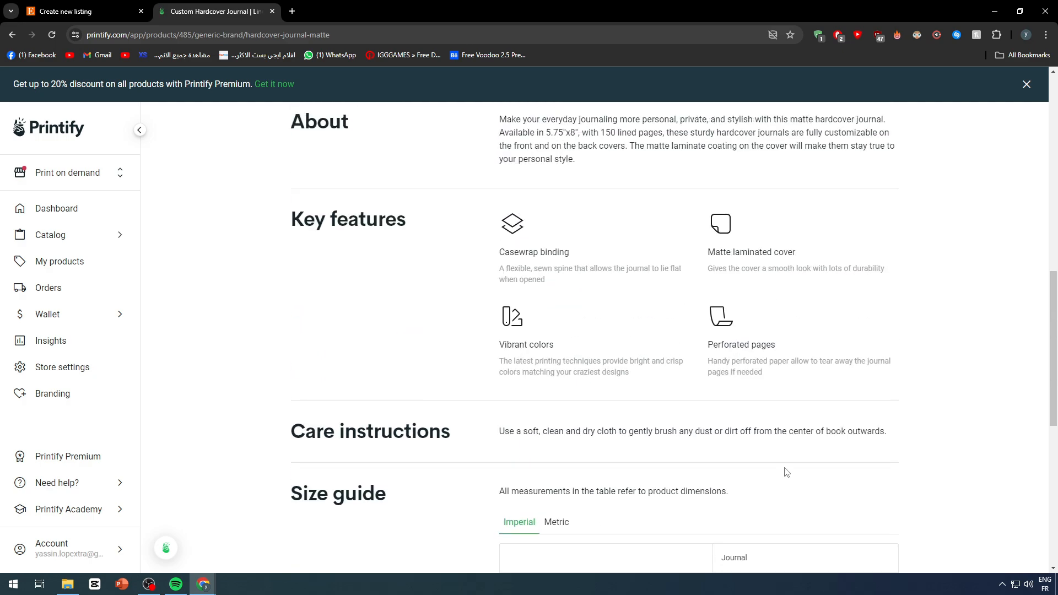
scroll(774, 460, "down", 6)
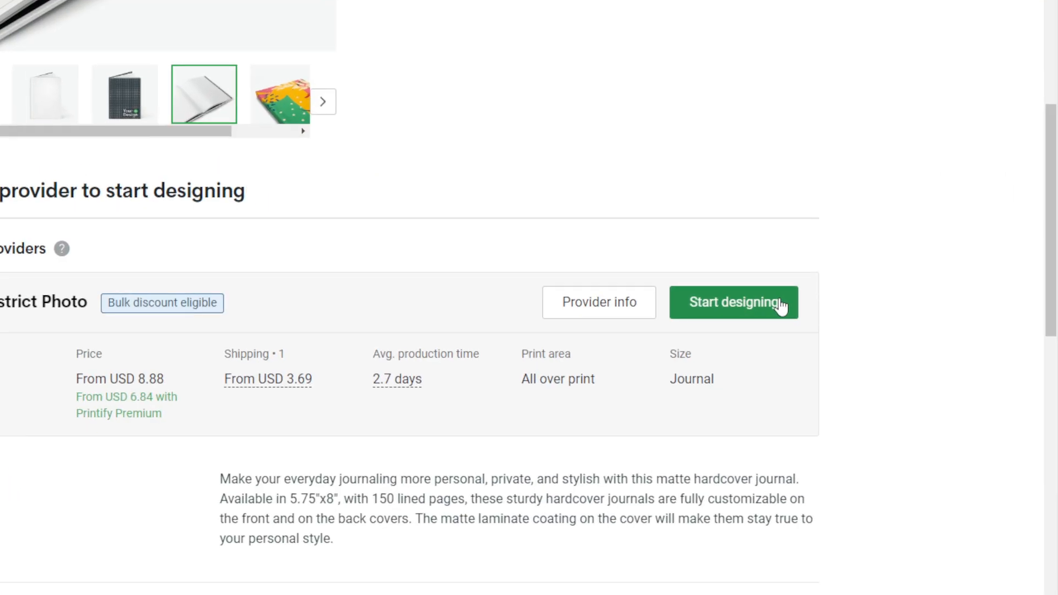
Step: Start designing the journal with District Photo, skipping the introductory tour and dismissing the help tip
left_click(873, 310)
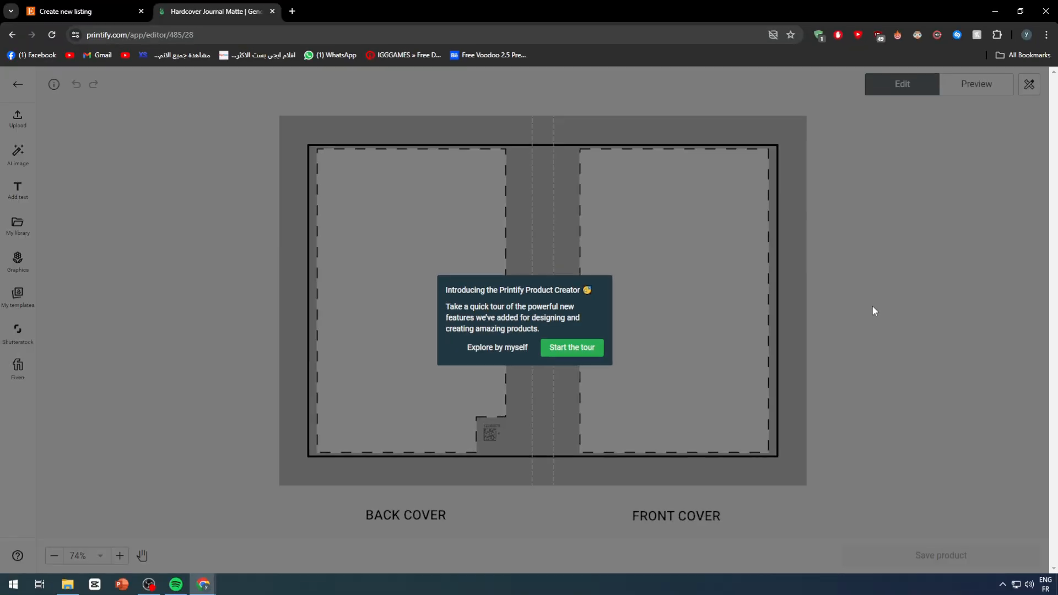
left_click(466, 348)
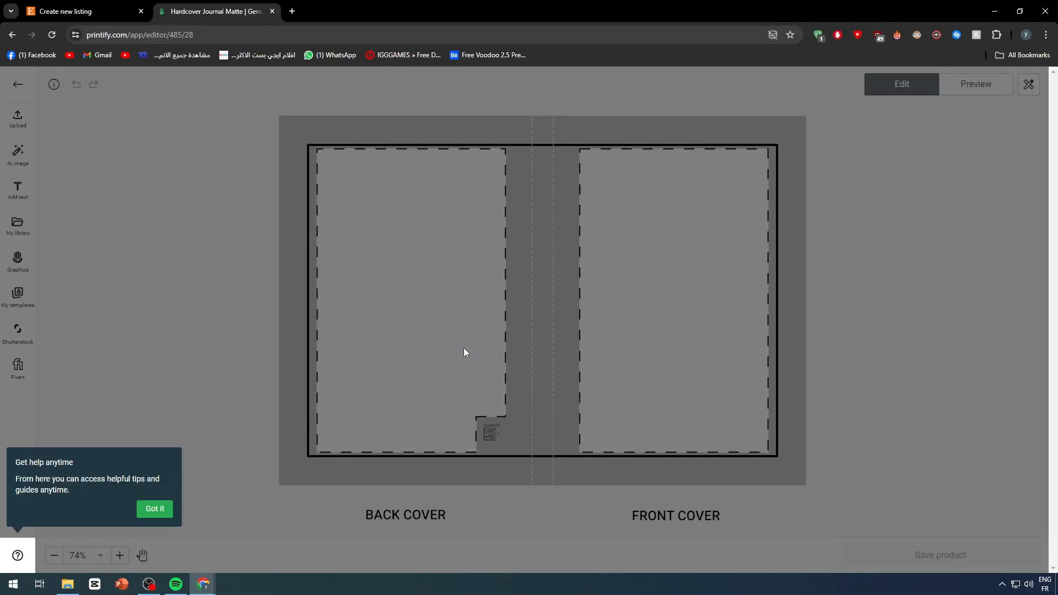
left_click(155, 508)
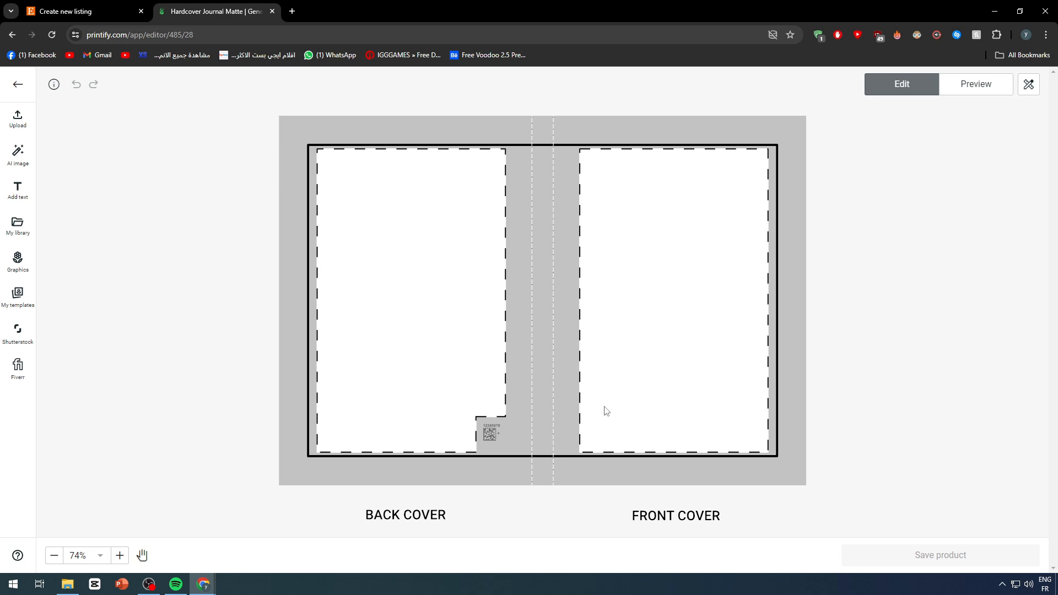
left_click_drag(341, 202, 506, 458)
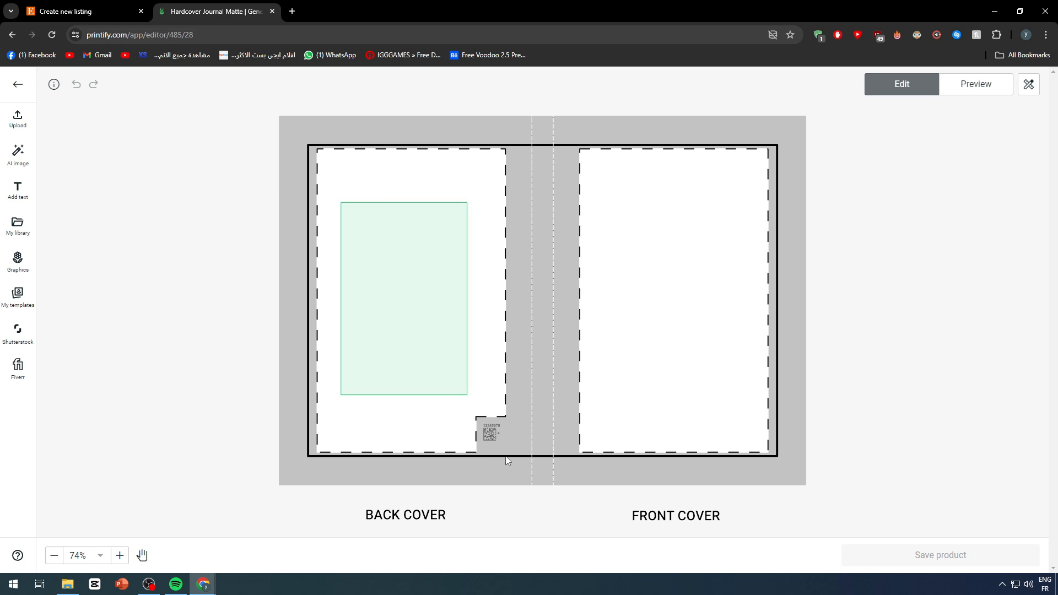
Step: Generate AI images: "a BLACK Cat with one eye blue the other yellow Sitting on a chair writing down in a book with a white background behind it"
left_click(18, 153)
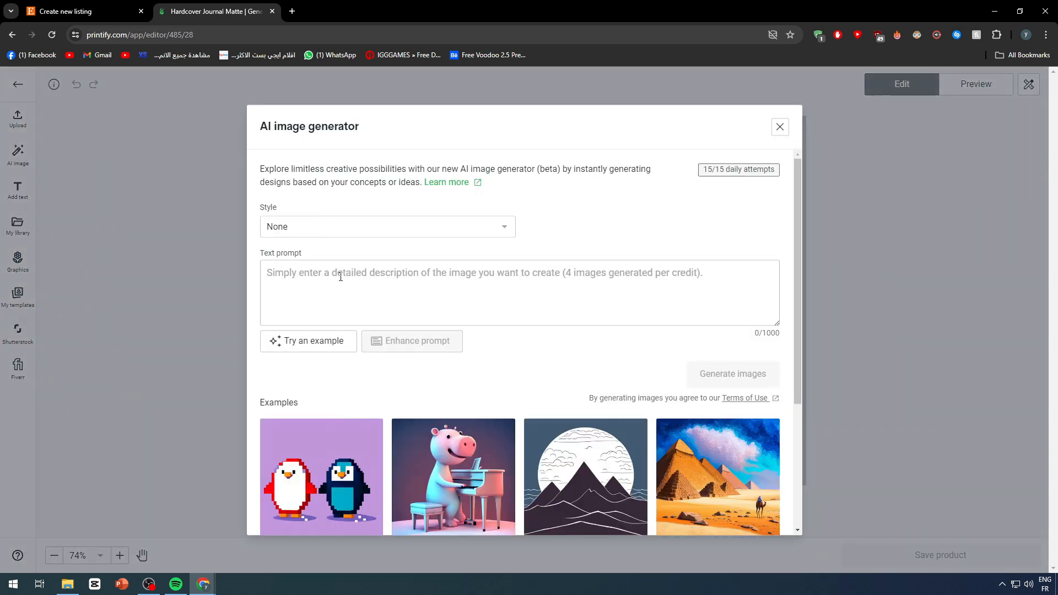
left_click(338, 281)
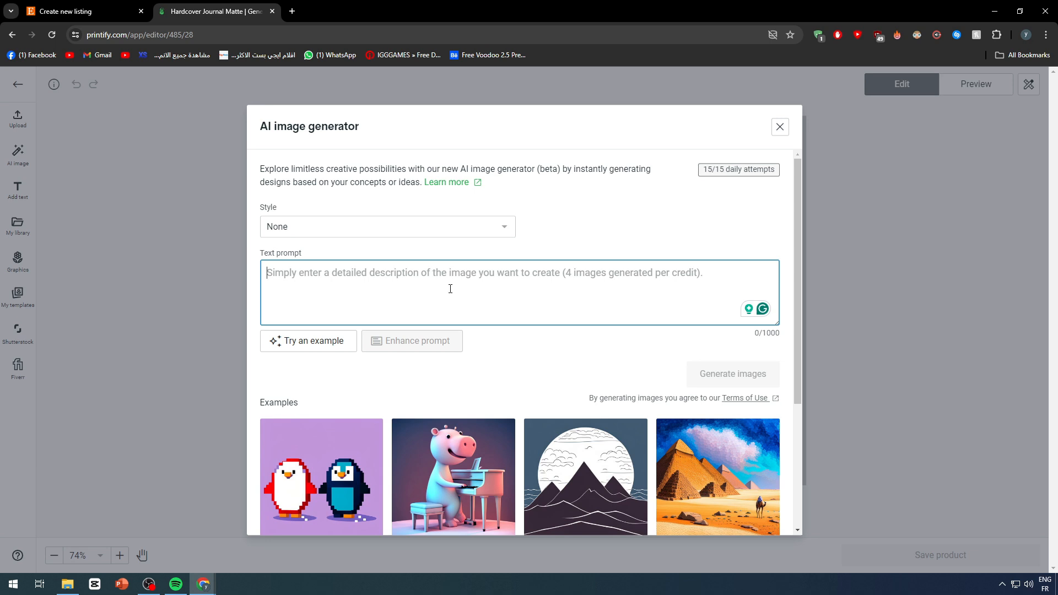
type("a Cat")
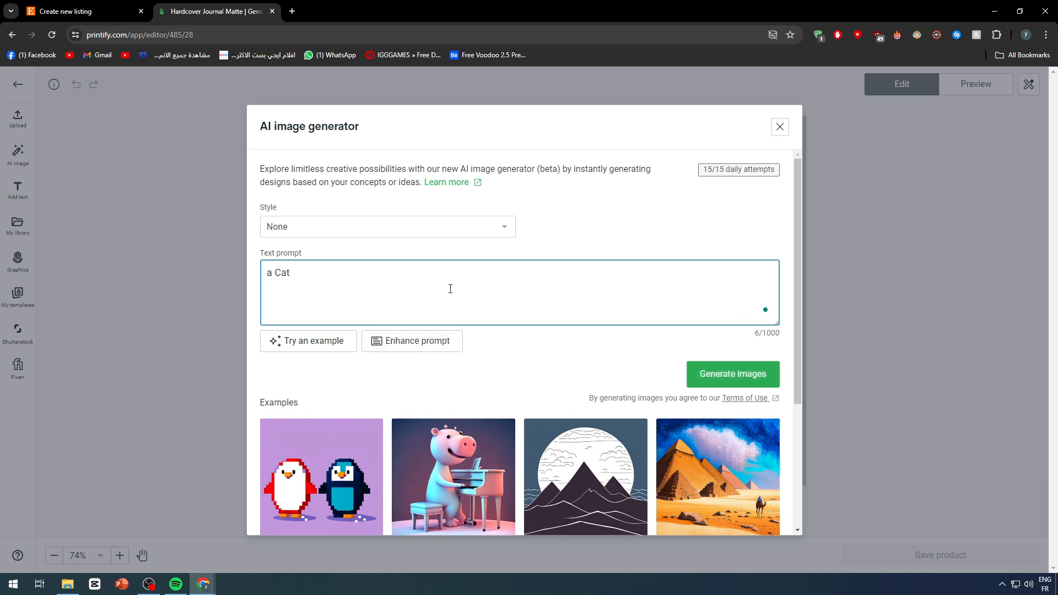
key("ctrl+a")
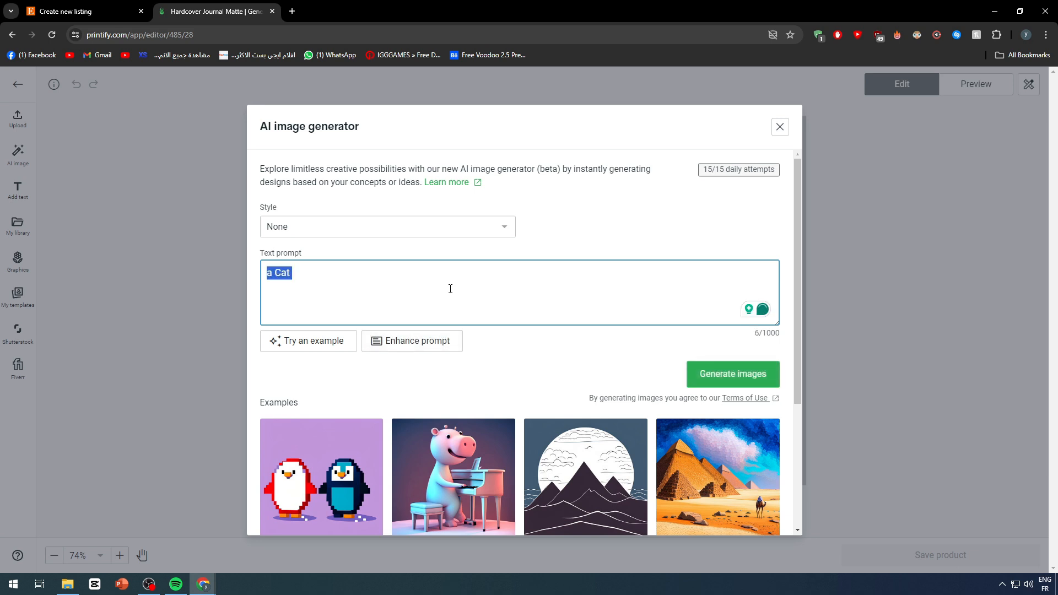
type("a BLACK C")
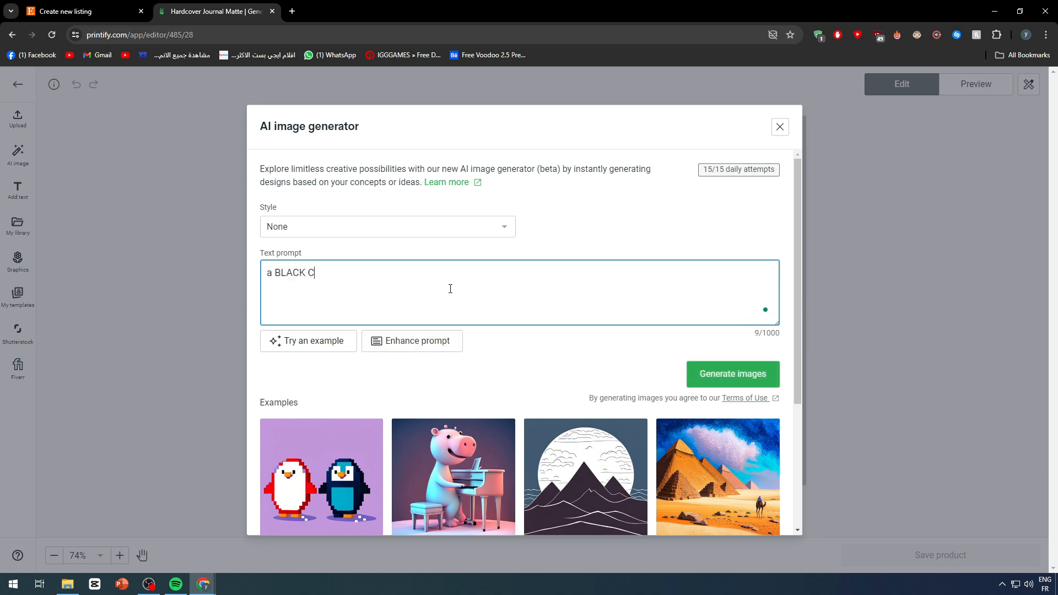
type("at with one eye blue the other")
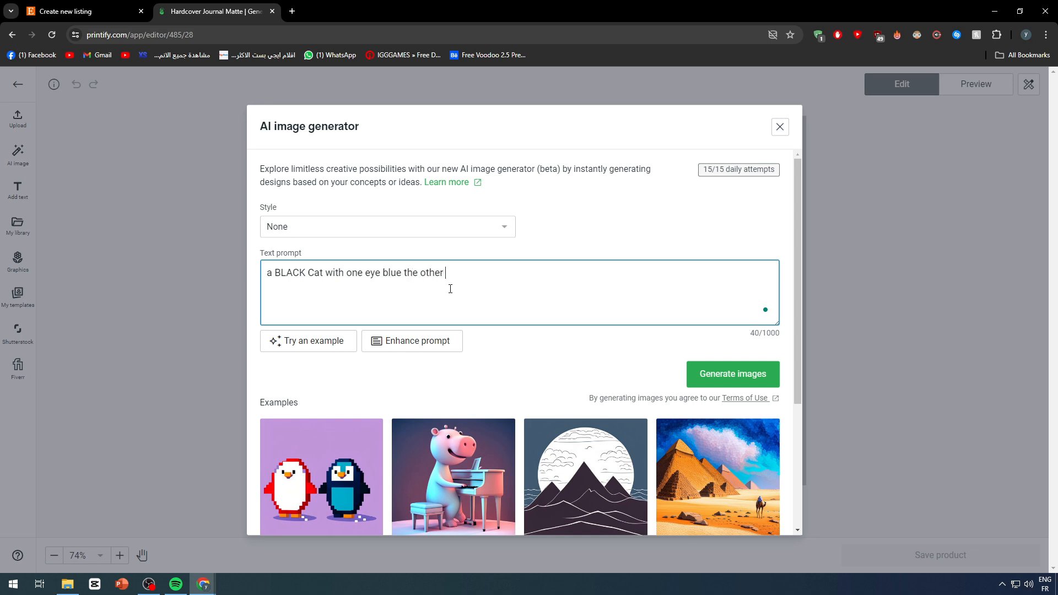
type(" yellow Sitting on a chair writing down")
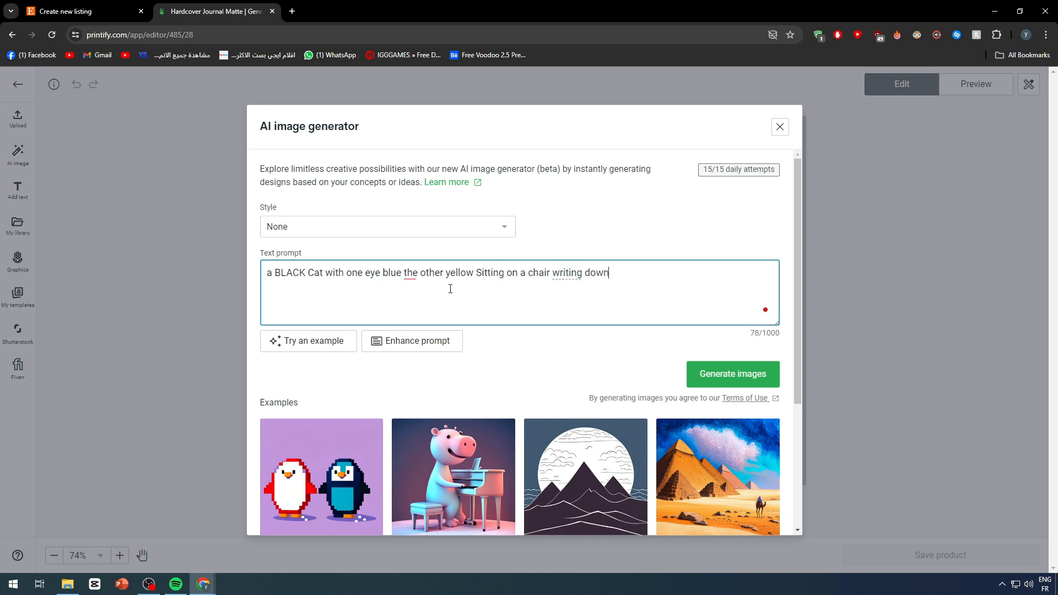
type(" in a book with a ")
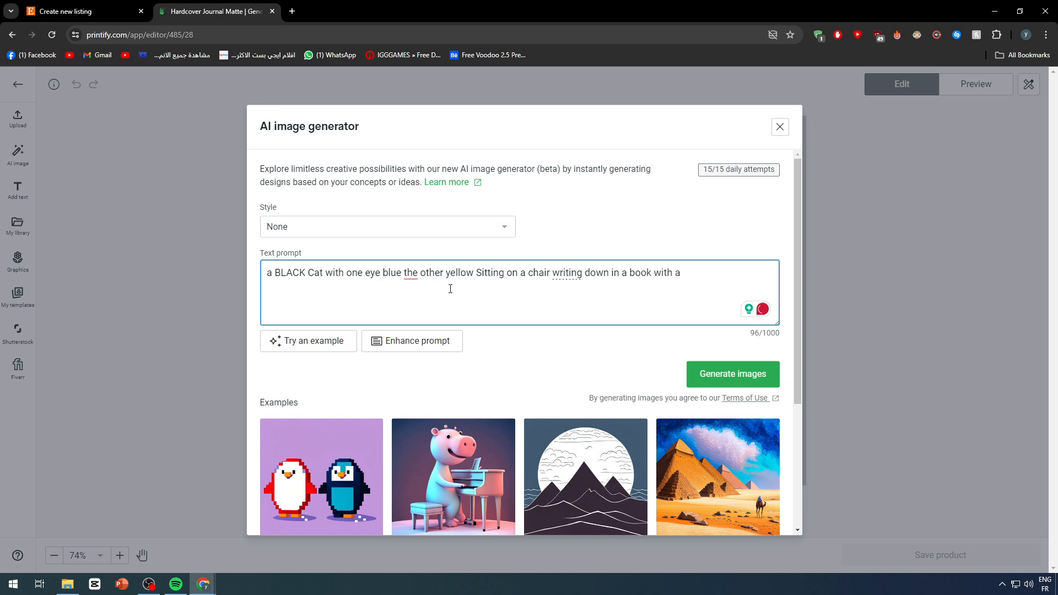
type("white background")
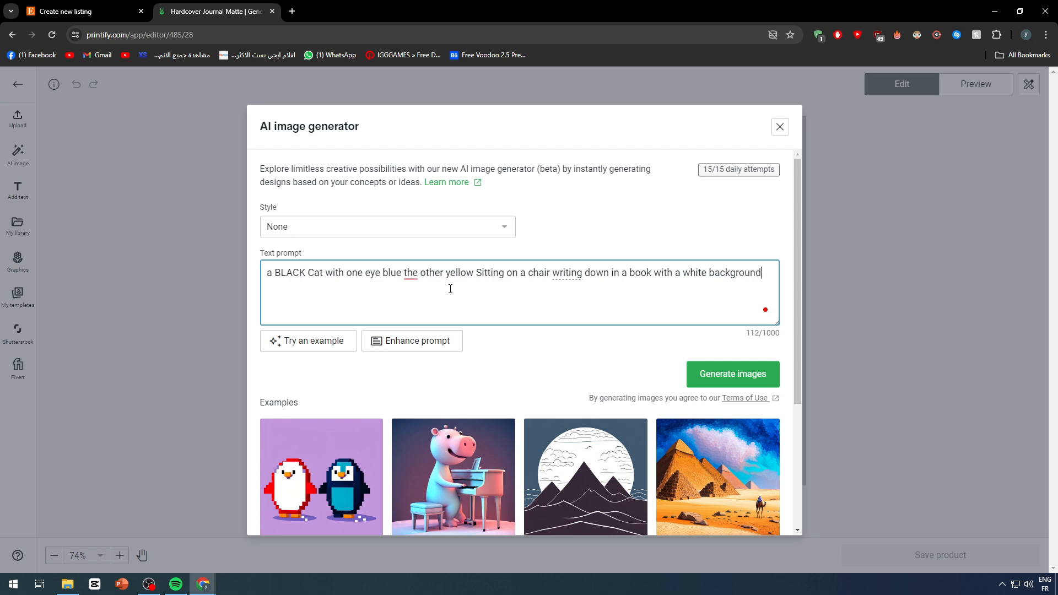
type(" behind it")
left_click(726, 384)
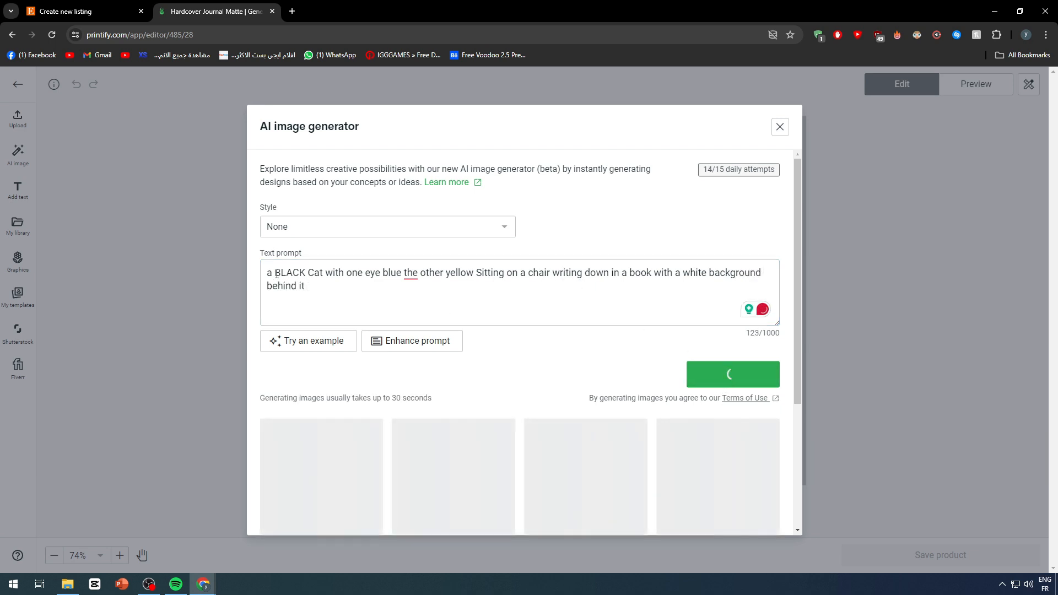
Step: Look over the available image styles and compare the generated black cat images
left_click(408, 236)
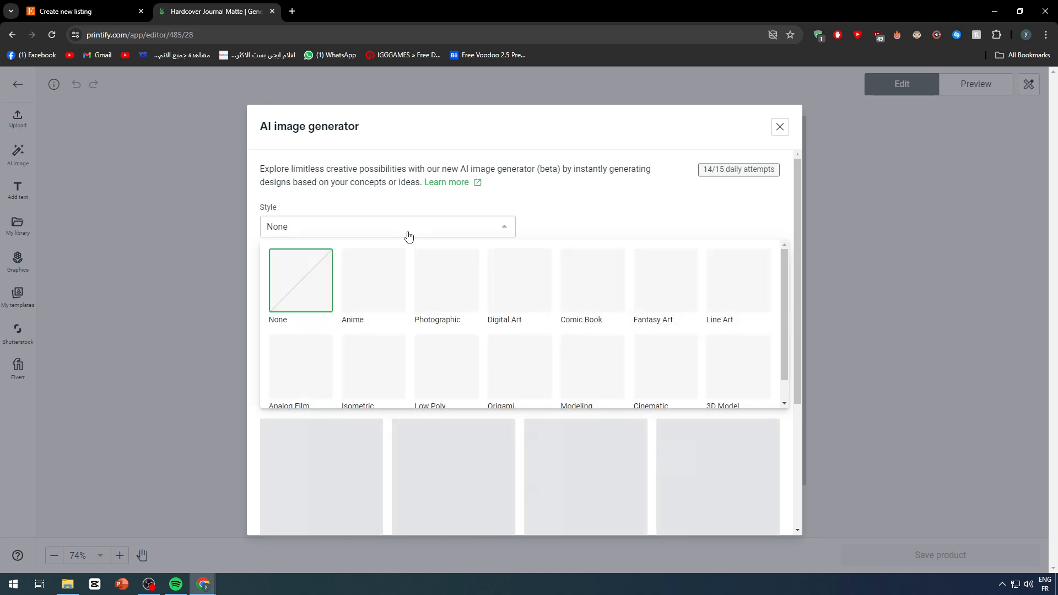
scroll(428, 290, "down", 1)
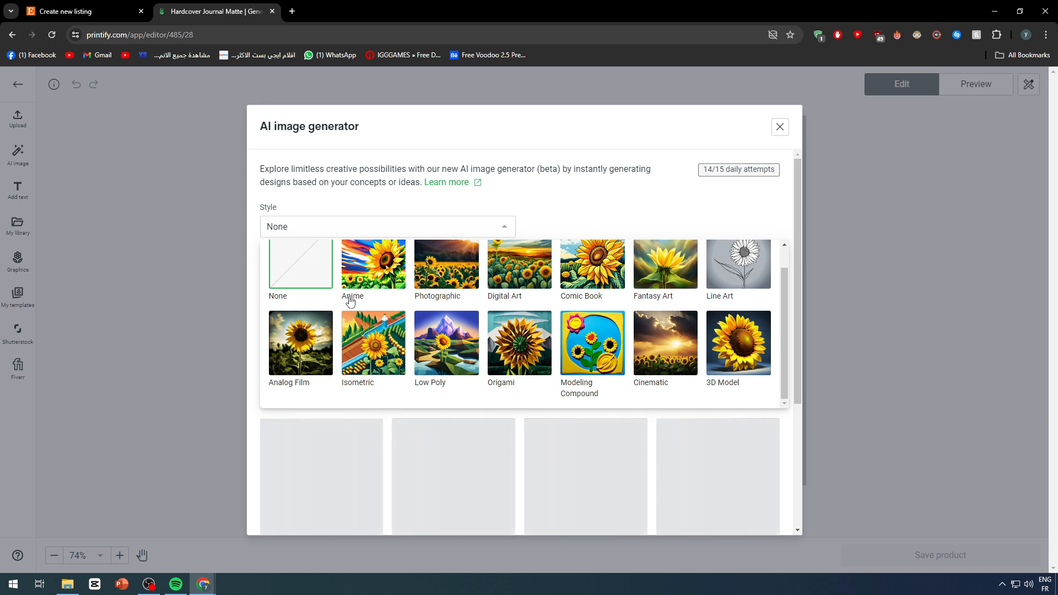
left_click(370, 223)
scroll(349, 321, "down", 3)
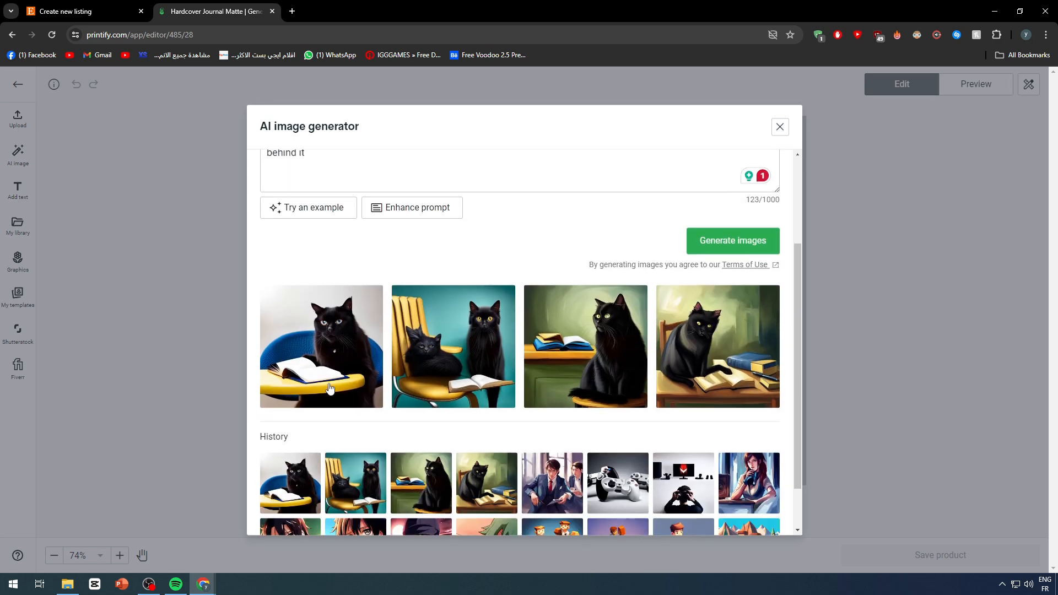
scroll(293, 409, "down", 1)
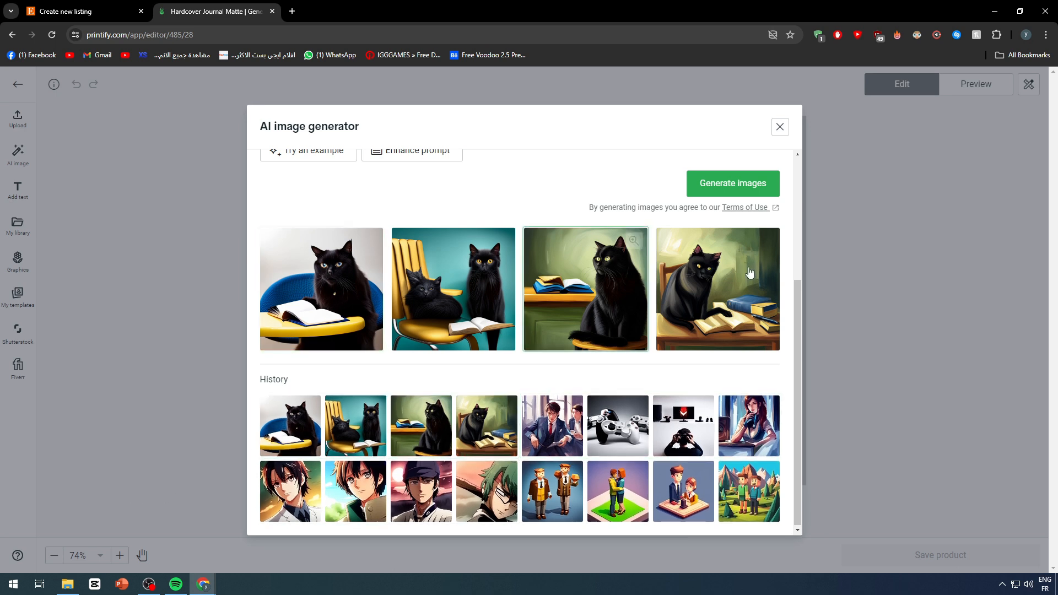
left_click(756, 187)
Step: Place the generated image of the cat at the yellow table on the back cover and delete it from the design
double_click(333, 274)
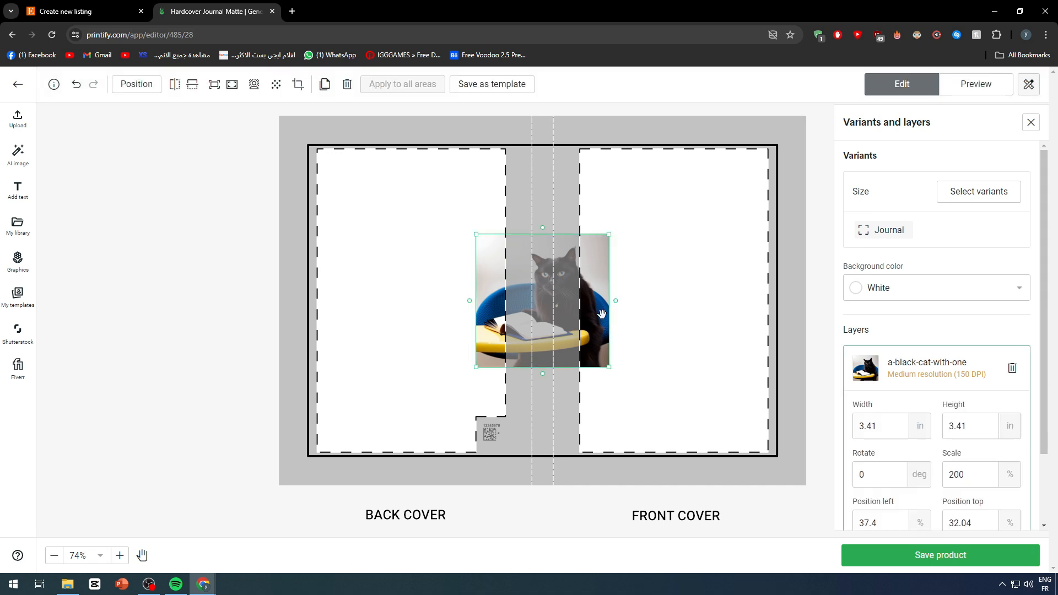
left_click_drag(602, 313, 474, 304)
left_click(234, 271)
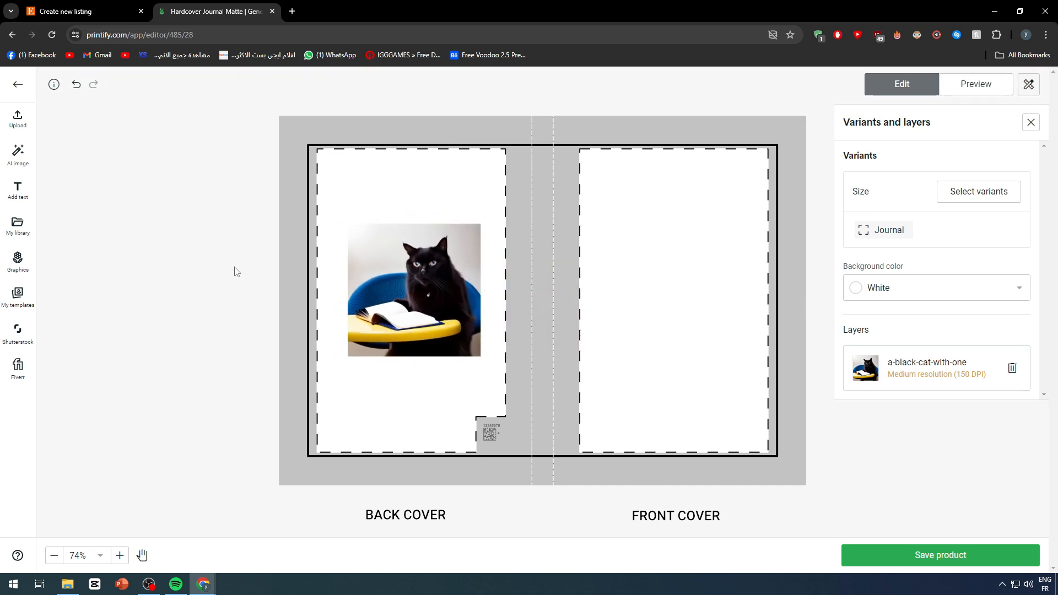
left_click(450, 312)
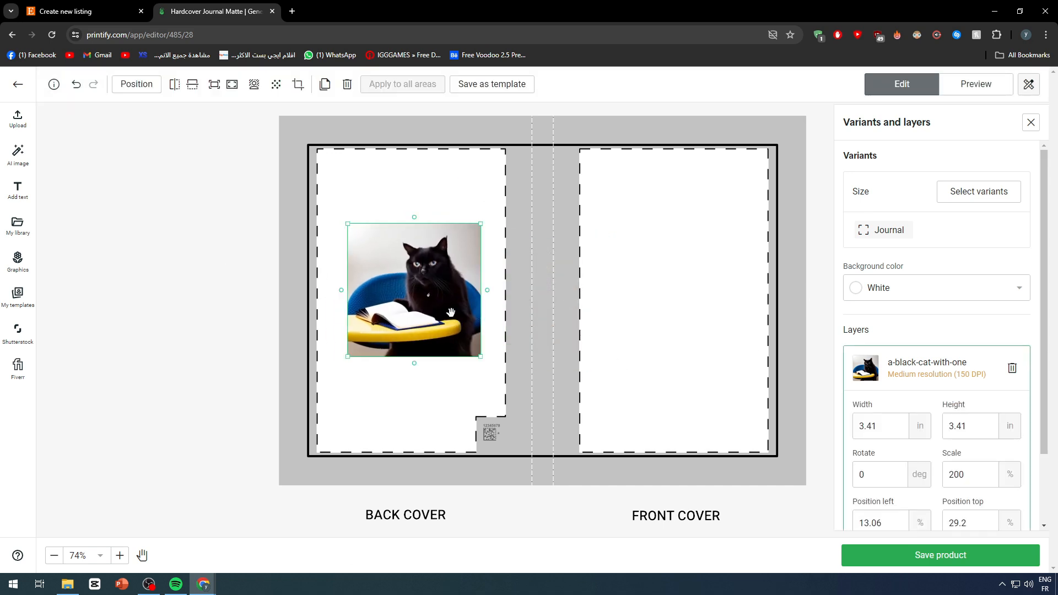
key("Delete")
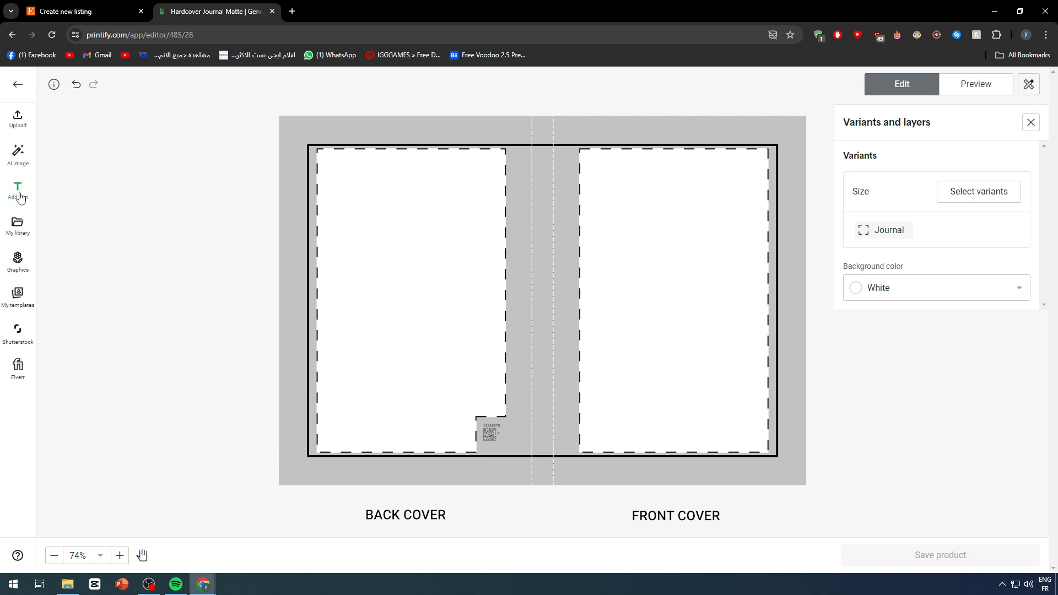
Step: Add the text "Book" in the Abril Fatface font to the journal cover
left_click(27, 201)
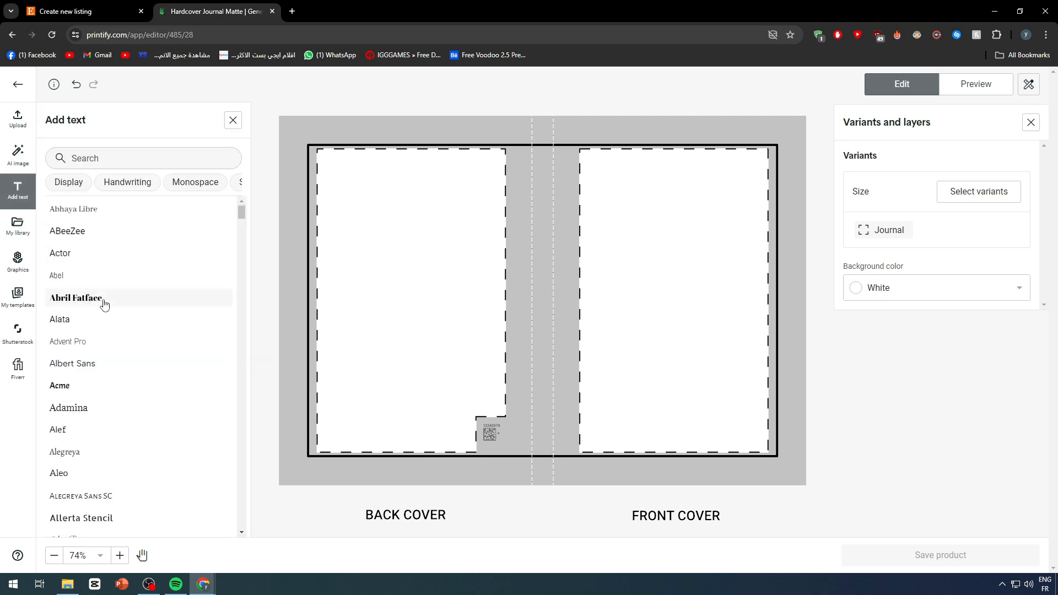
left_click(97, 298)
left_click(417, 292)
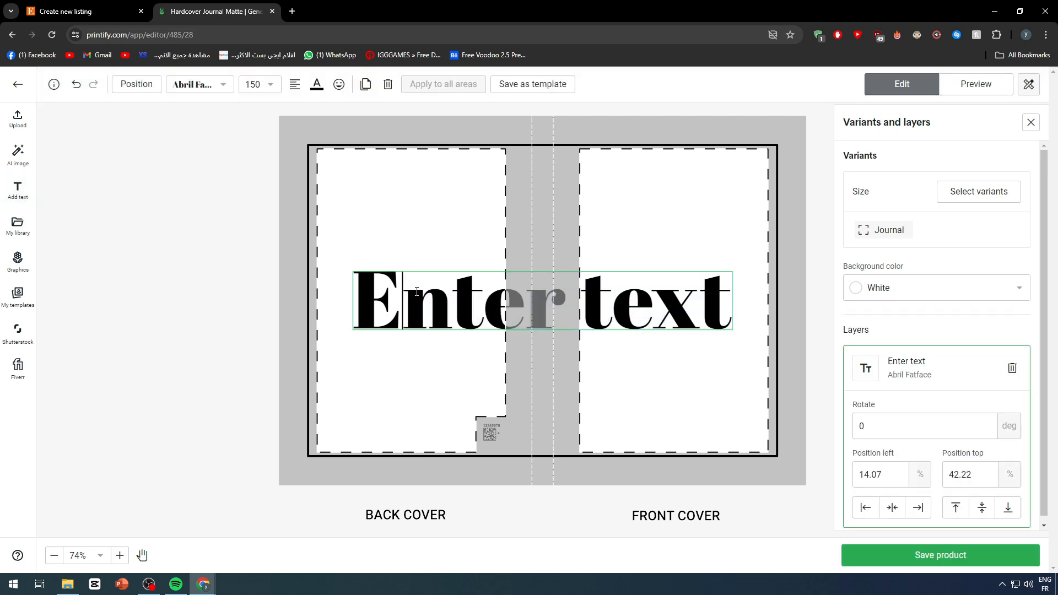
key("ctrl+a")
type("Bo")
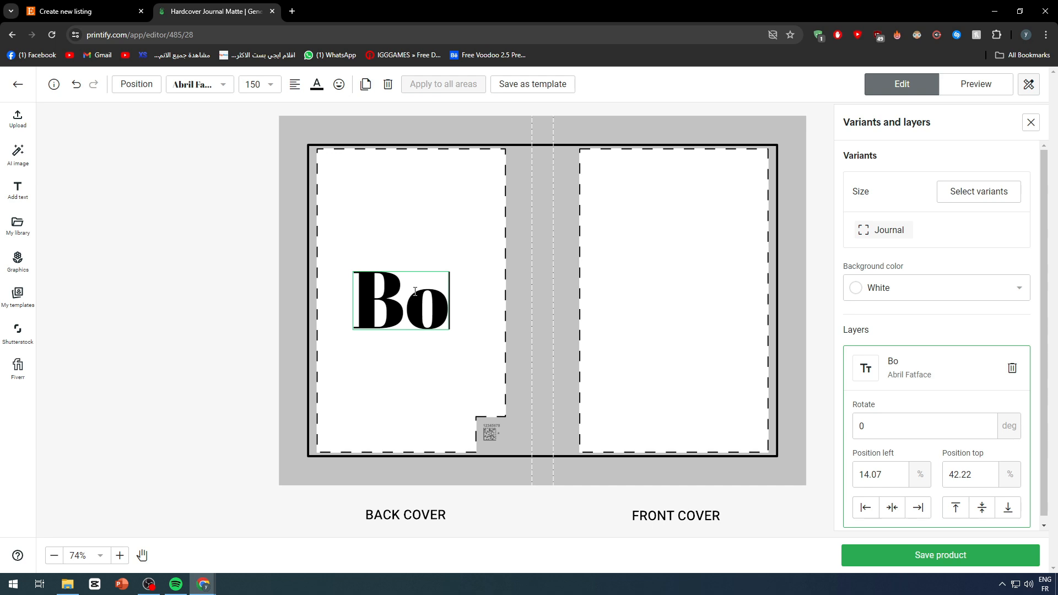
type("ok")
left_click(107, 259)
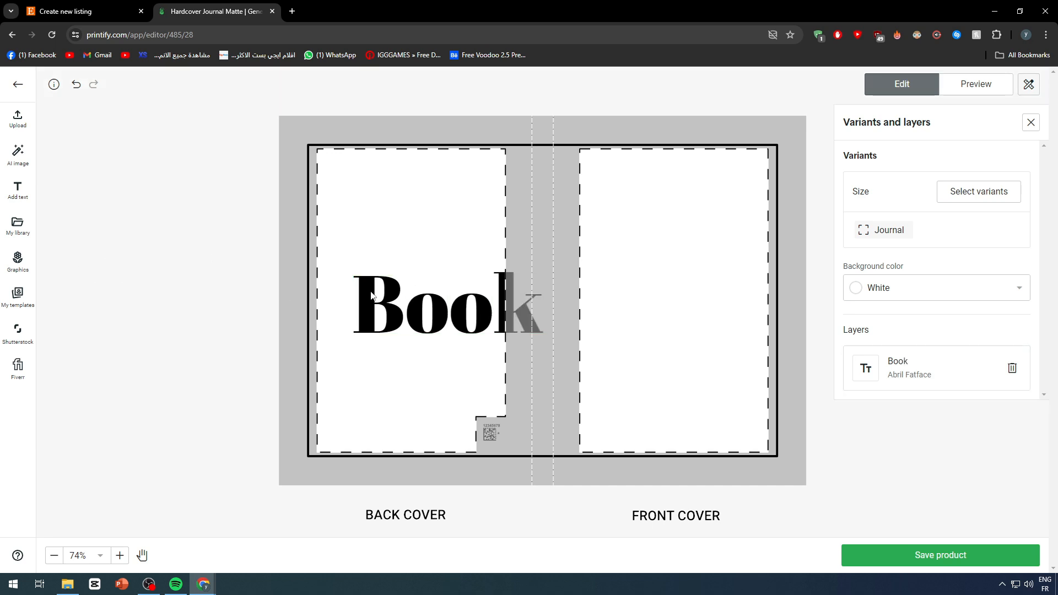
Step: Move the "Book" text onto the back cover and shrink it to fit inside the dashed safe area around mid-height
left_click_drag(405, 303, 366, 190)
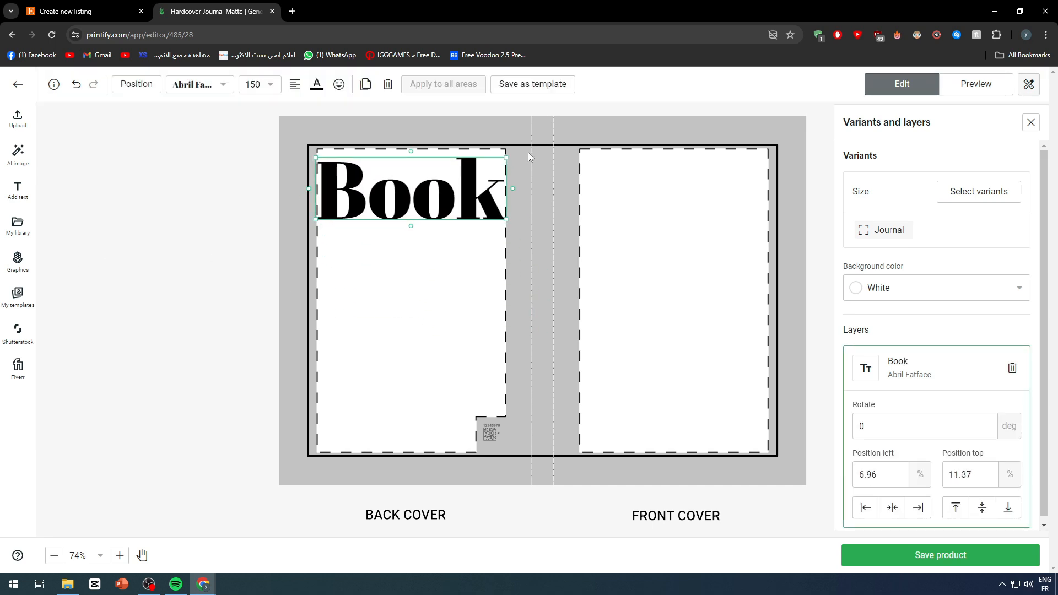
left_click_drag(505, 159, 446, 281)
left_click(154, 242)
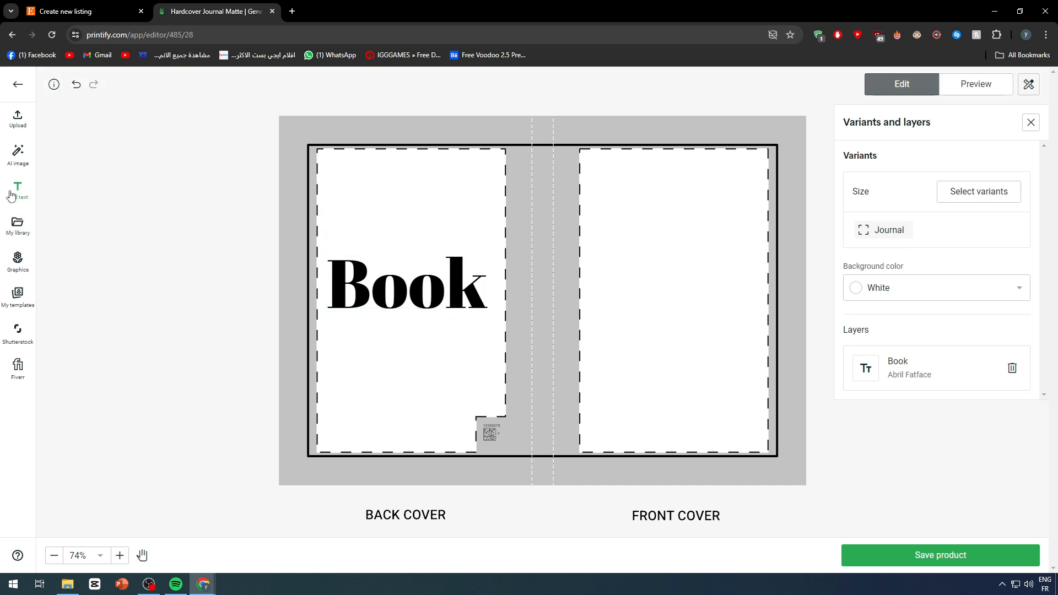
Step: Add a second text layer reading "WRITE" in the Acme font
left_click(16, 190)
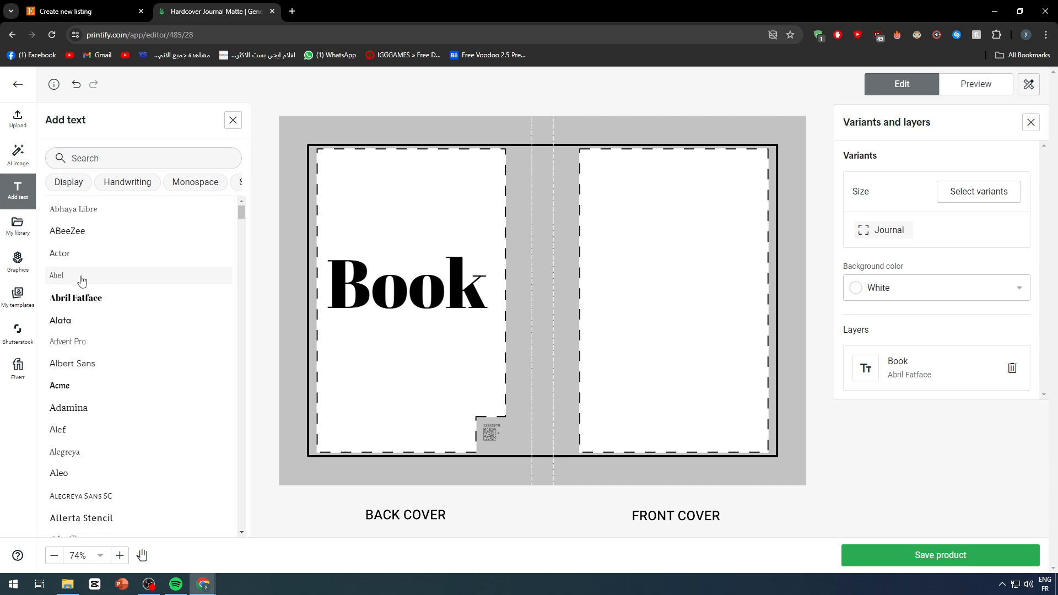
left_click(81, 385)
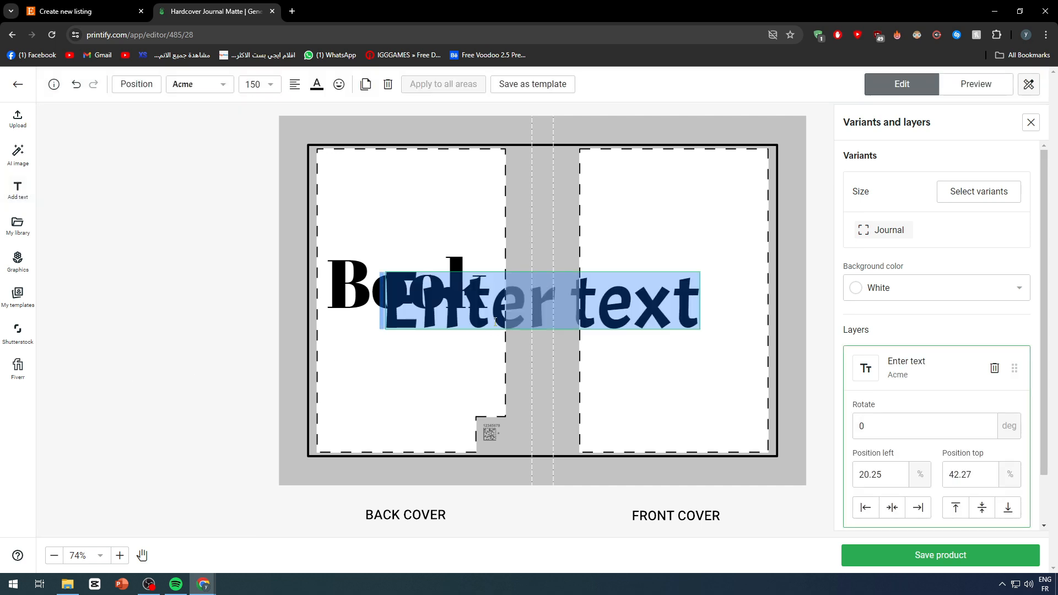
type("WRITE")
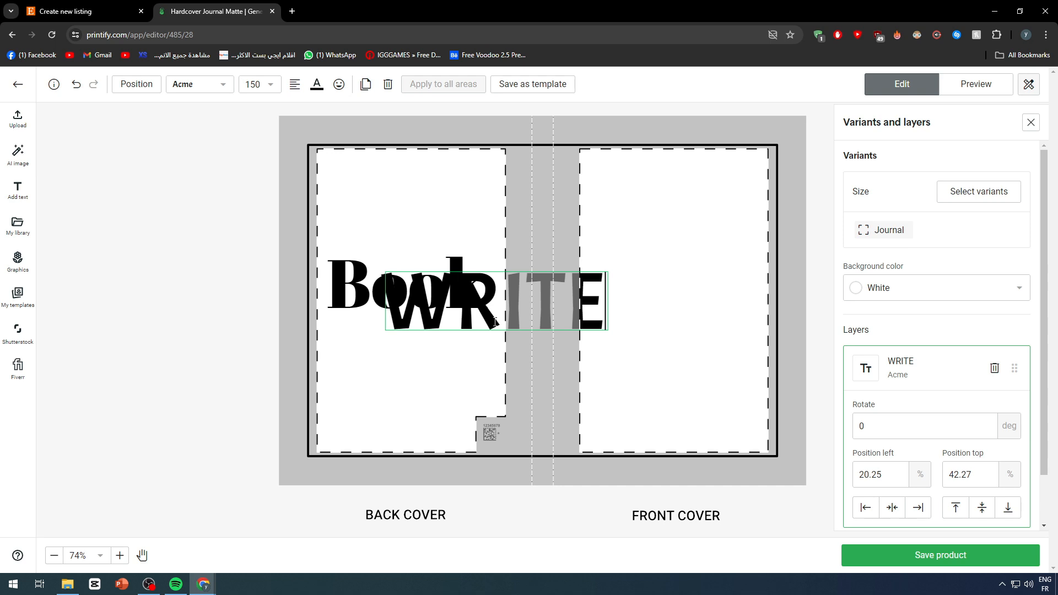
left_click(347, 436)
Step: Shrink the "WRITE" text to a font size of about 63 and place it directly beneath the first half of "Book"
left_click_drag(436, 307, 376, 343)
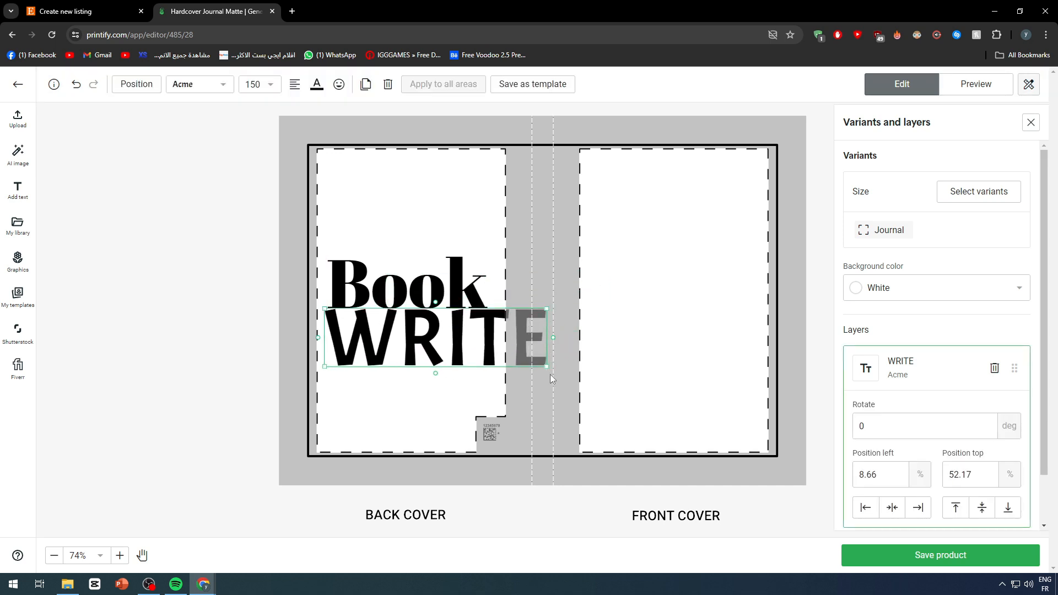
left_click_drag(546, 369, 401, 331)
left_click(465, 356)
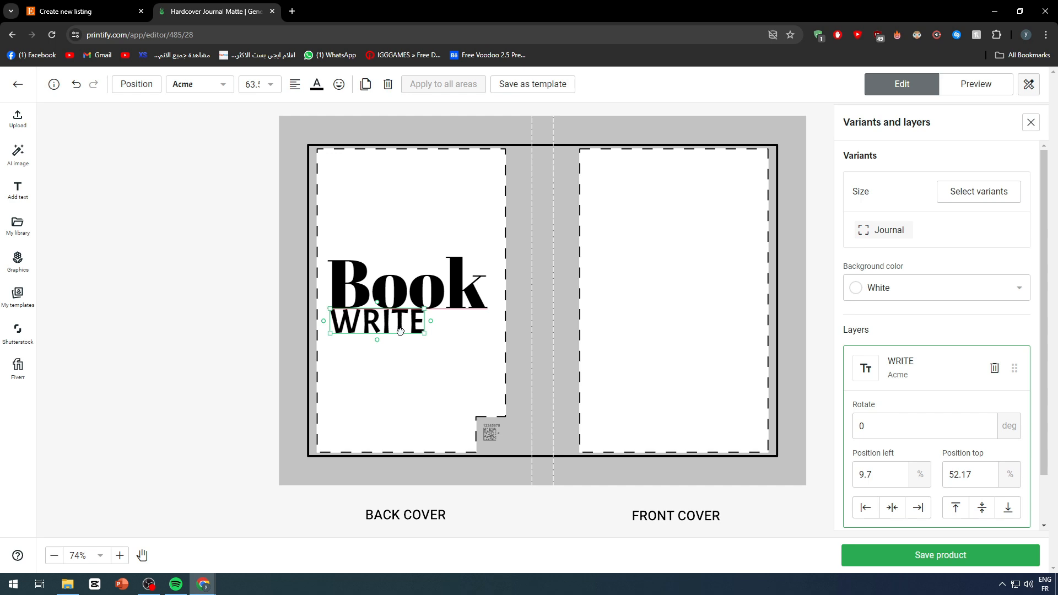
left_click(412, 355)
left_click(393, 329)
left_click_drag(403, 325, 405, 331)
left_click_drag(403, 327, 398, 467)
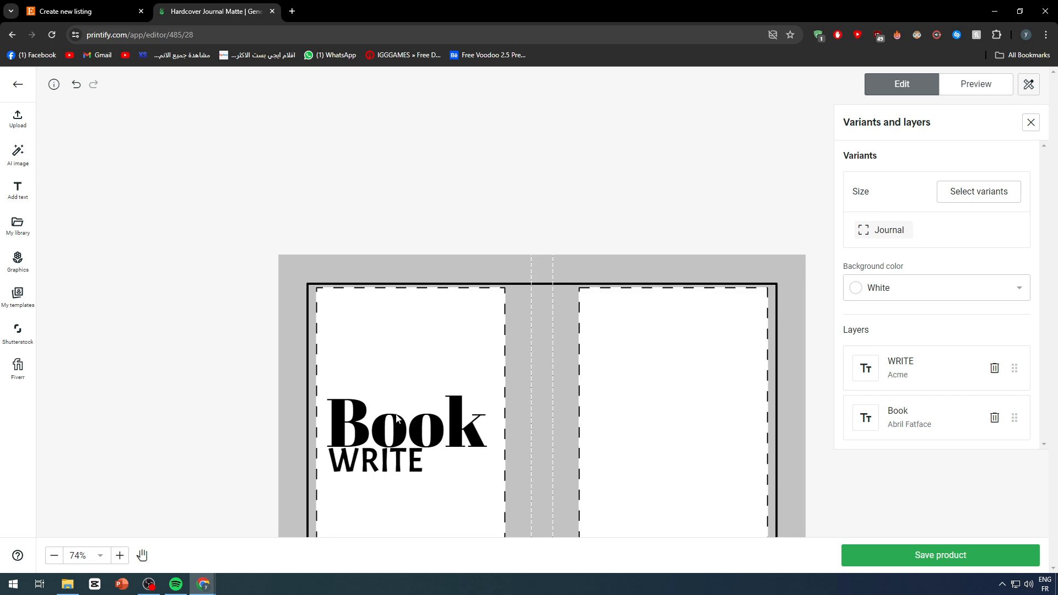
Step: Add a third text layer reading "IN ME" in capitals, using the Acme font
scroll(570, 369, "down", 4)
scroll(551, 438, "up", 8)
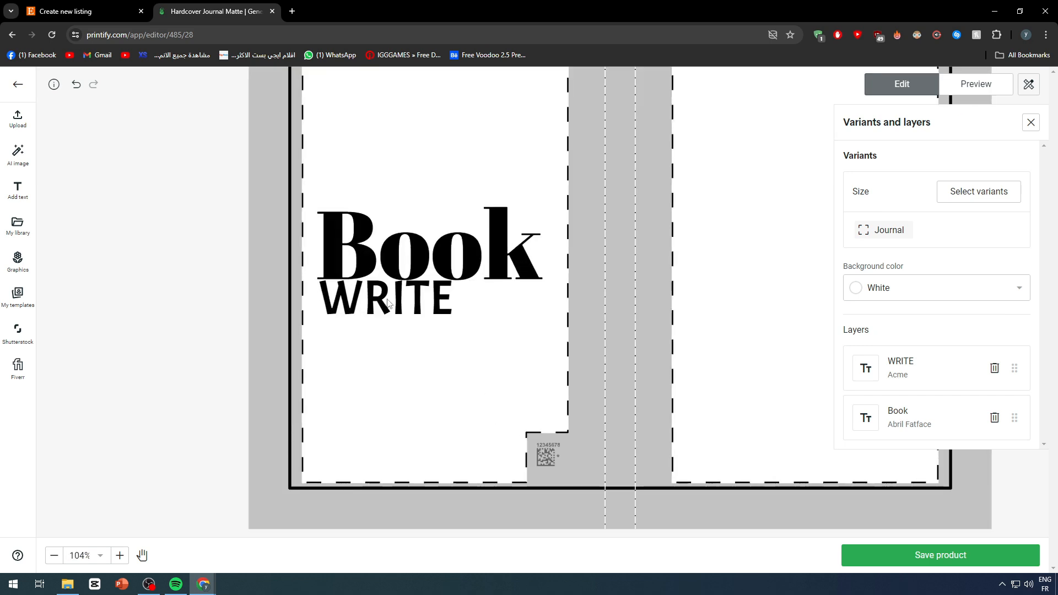
left_click(17, 189)
left_click(84, 385)
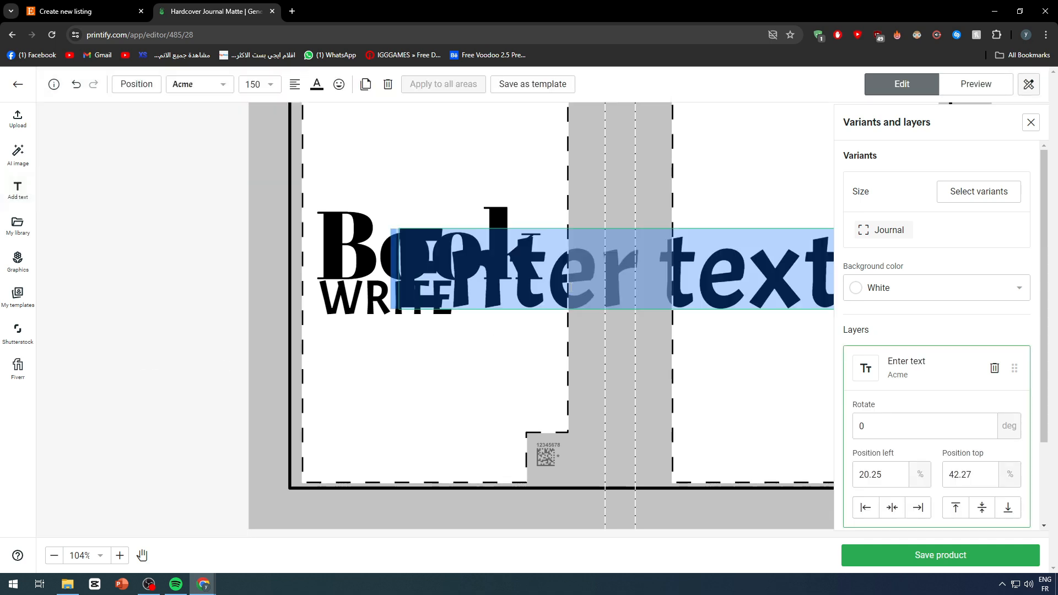
type("in me")
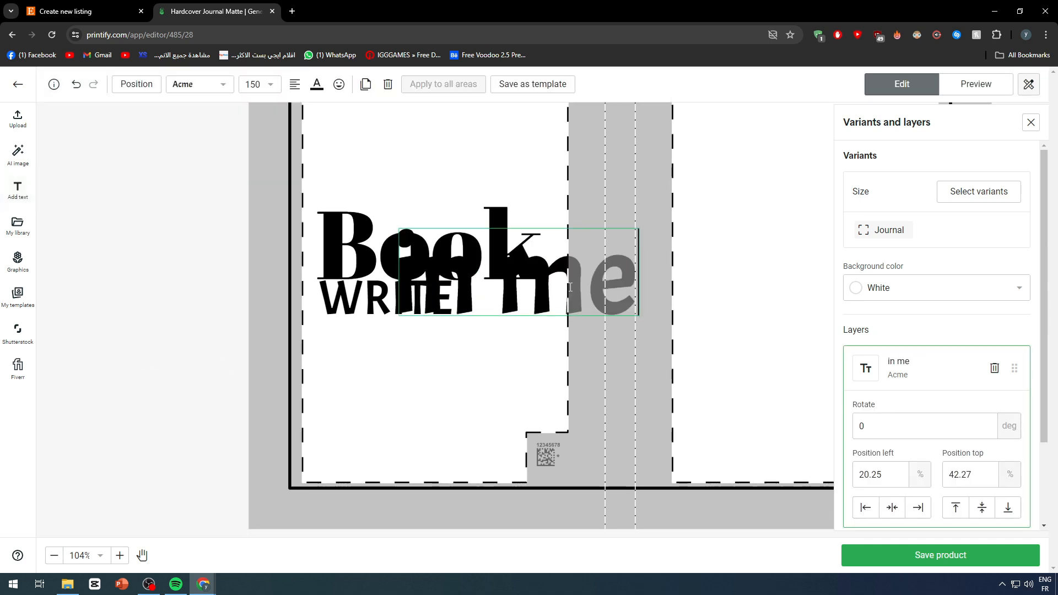
key("BackSpace")
key("BackSpace")
key("BackSpace")
key("BackSpace")
key("BackSpace")
type("IN ME")
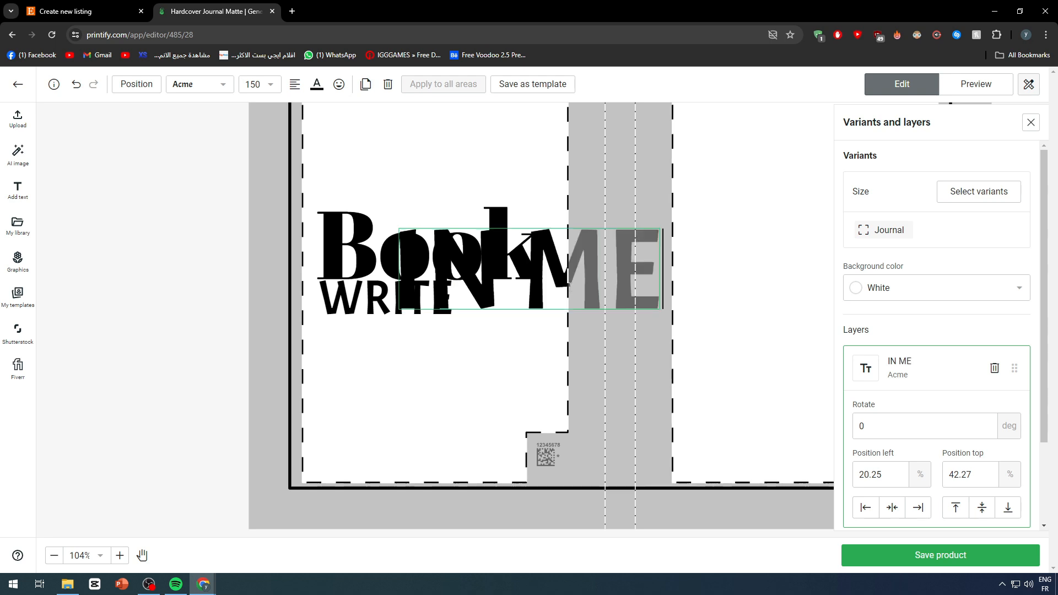
left_click(538, 353)
Step: Shrink the "IN ME" text to a font size of about 33 and place it just after "WRITE" beneath "Book"
left_click_drag(550, 302, 458, 395)
left_click_drag(568, 322, 495, 301)
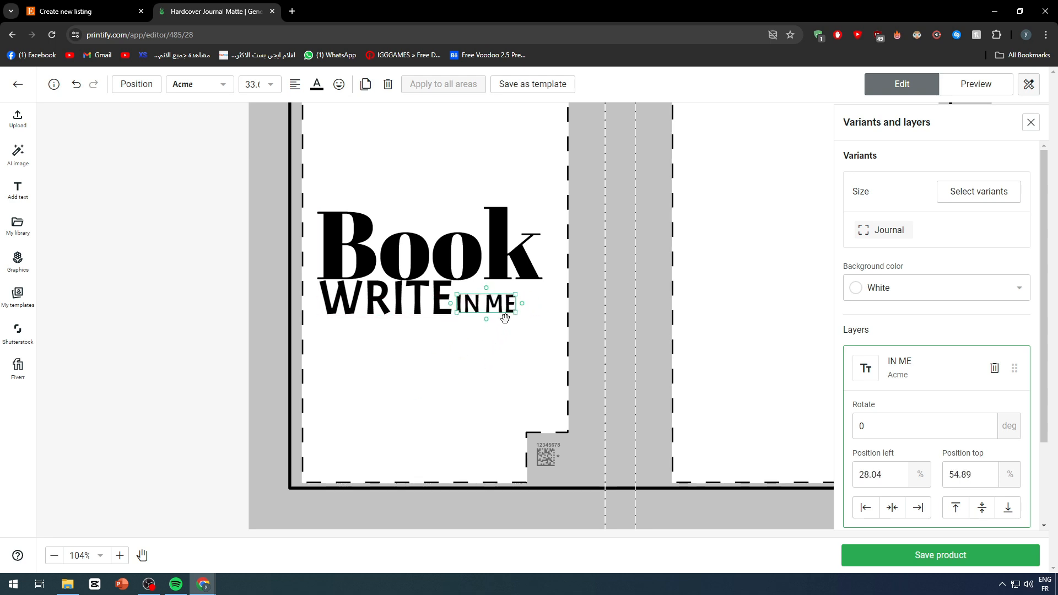
key("Down")
key("Up")
key("Up")
left_click(481, 364)
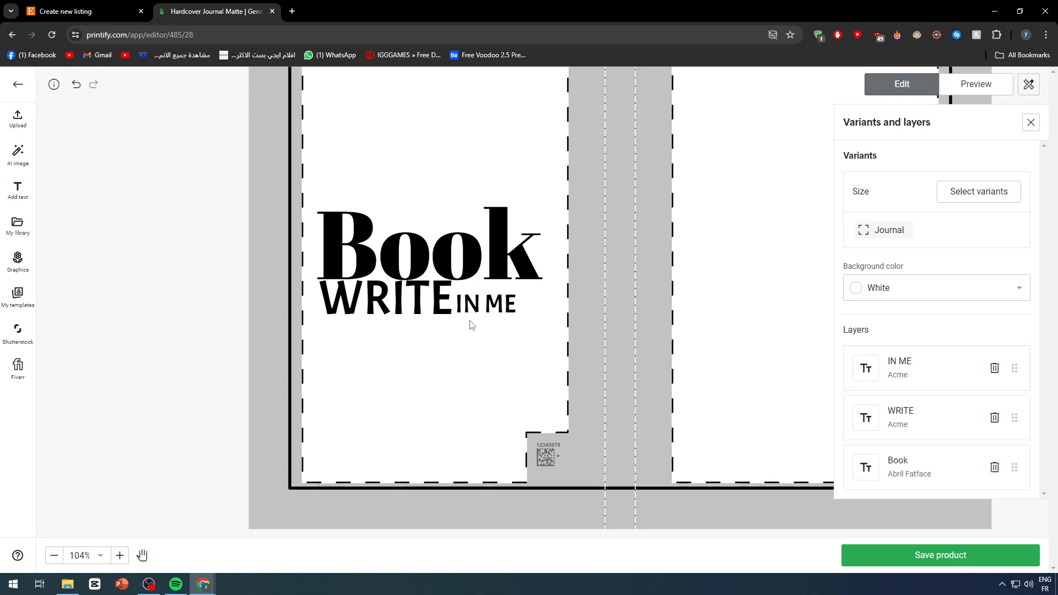
left_click(468, 310)
left_click(468, 348)
scroll(496, 397, "down", 6)
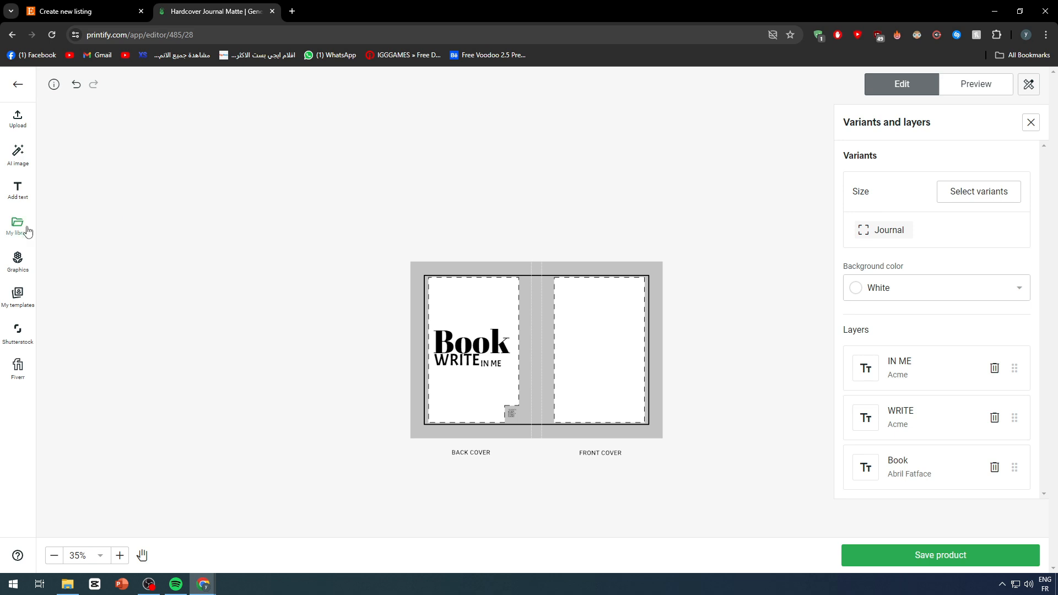
Step: Look over the ready-made graphics, the saved image library and the design templates, staying in the editor
left_click(21, 264)
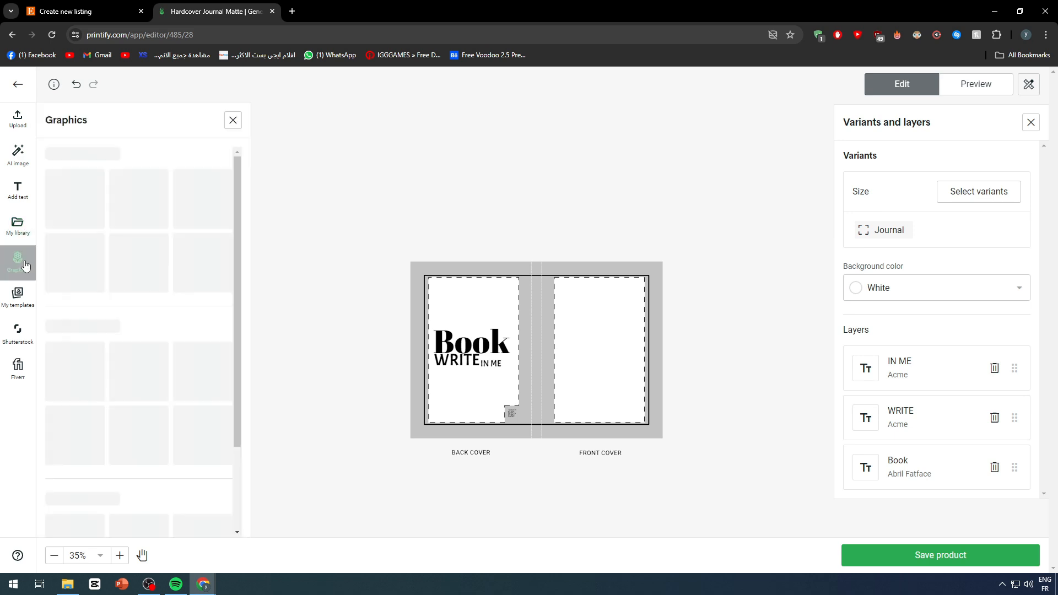
scroll(132, 231, "down", 5)
scroll(122, 227, "down", 10)
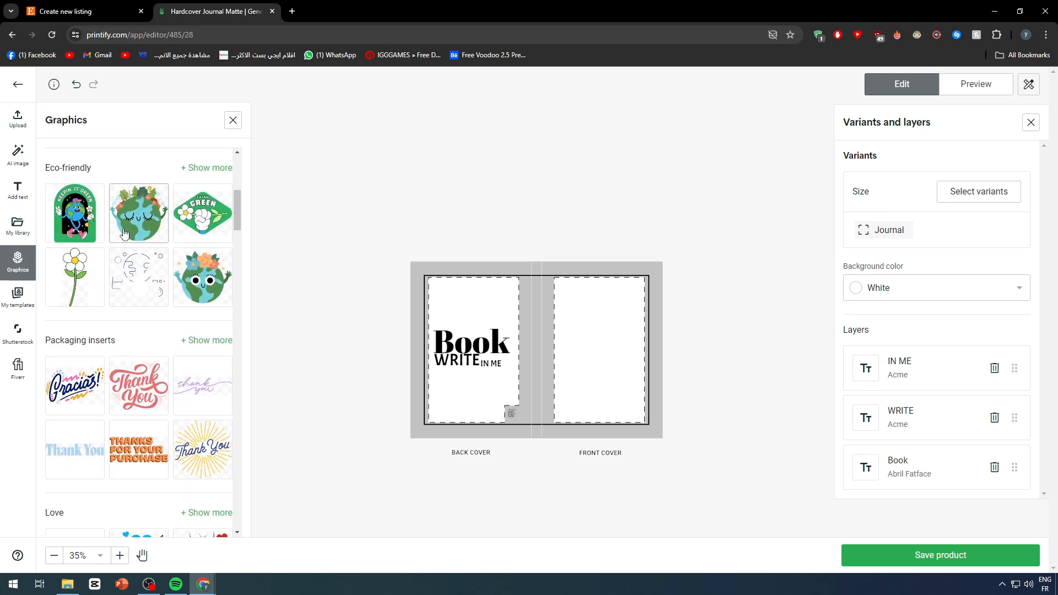
scroll(124, 237, "down", 1)
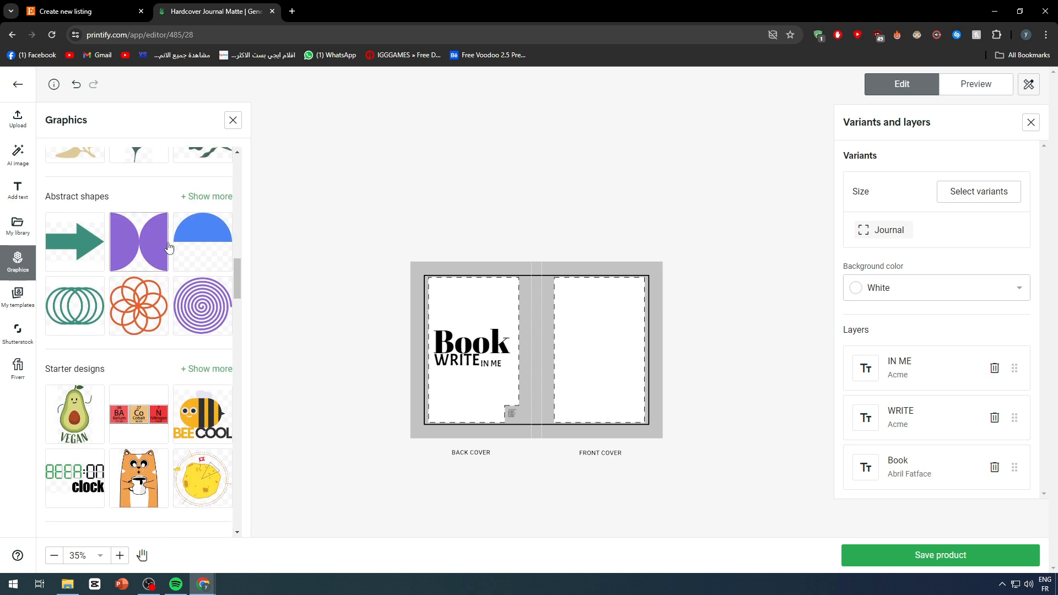
left_click(19, 227)
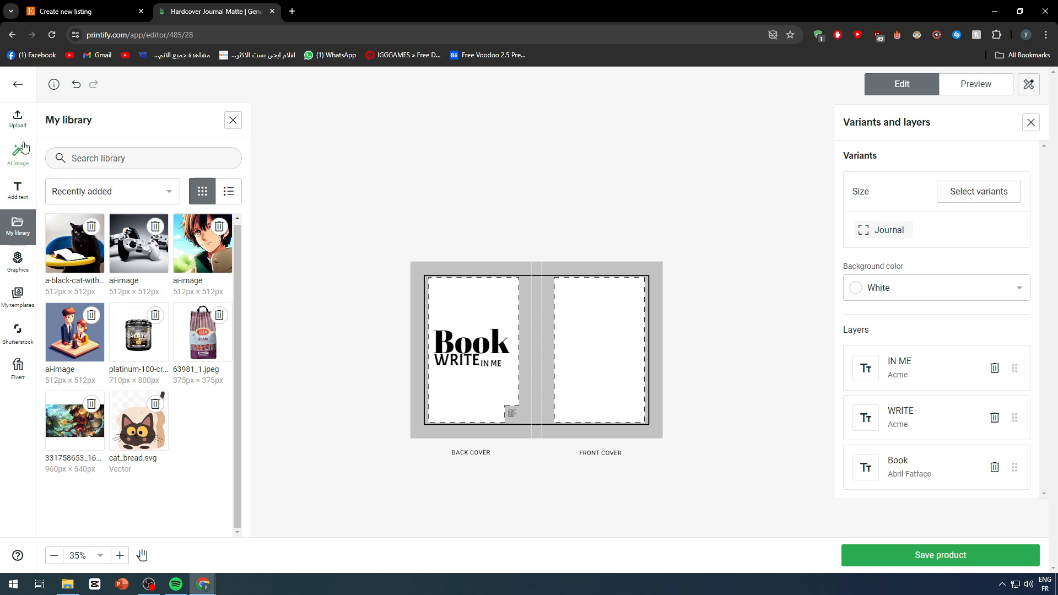
left_click(26, 301)
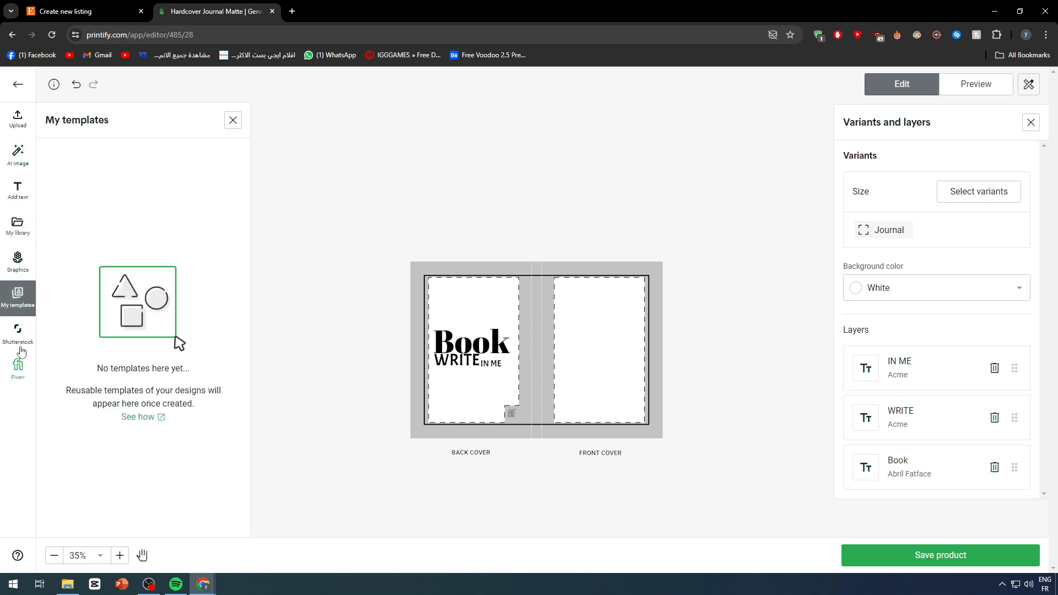
left_click(26, 87)
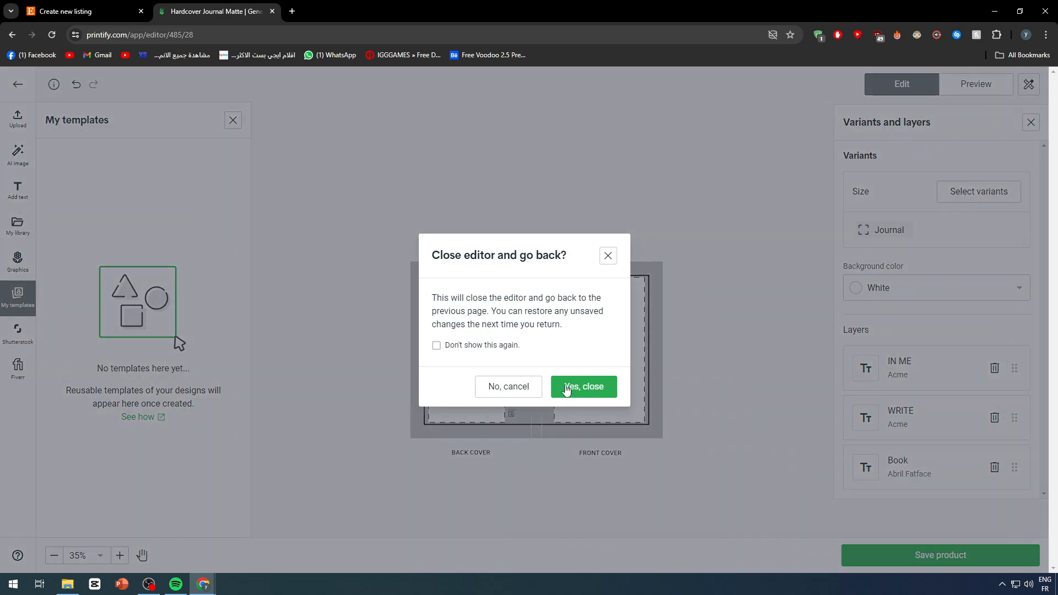
left_click(607, 256)
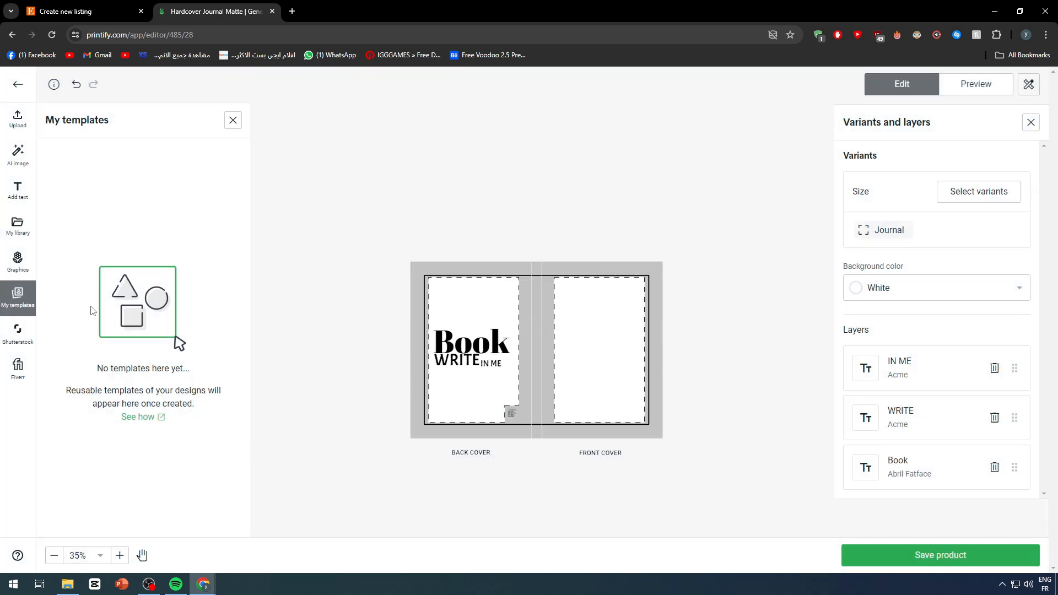
Step: Add the blue semicircle from the abstract shapes graphics and move it up so it spans the top edge of both covers
left_click(17, 260)
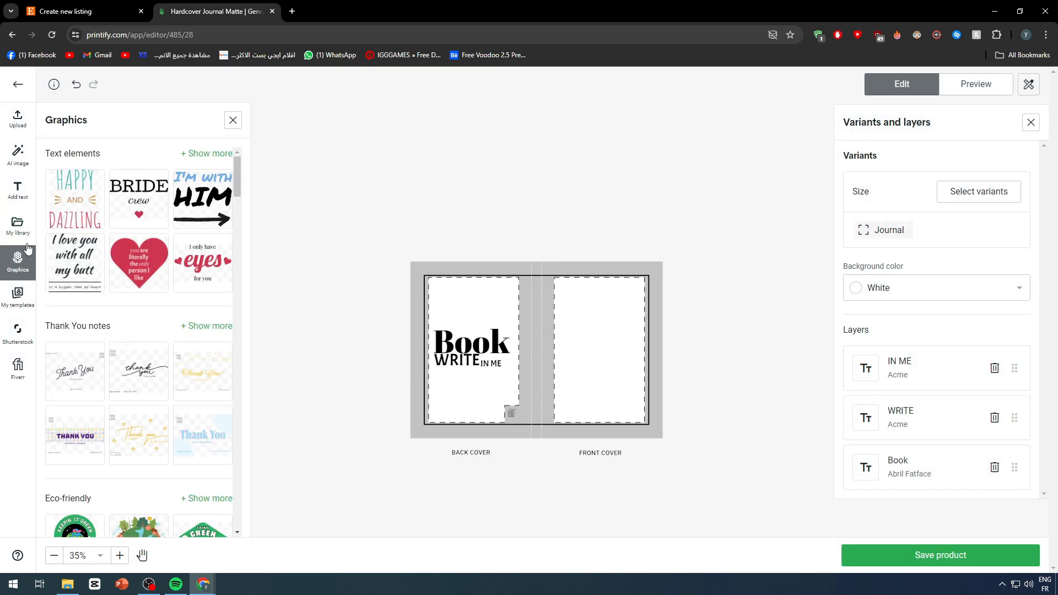
scroll(129, 170, "down", 2)
scroll(129, 170, "down", 15)
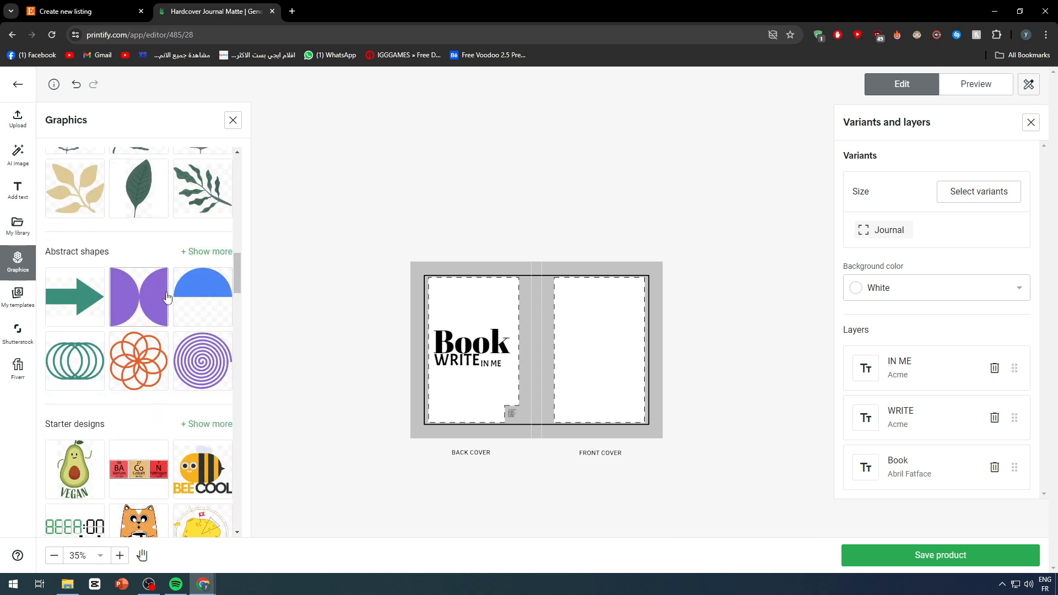
left_click(188, 296)
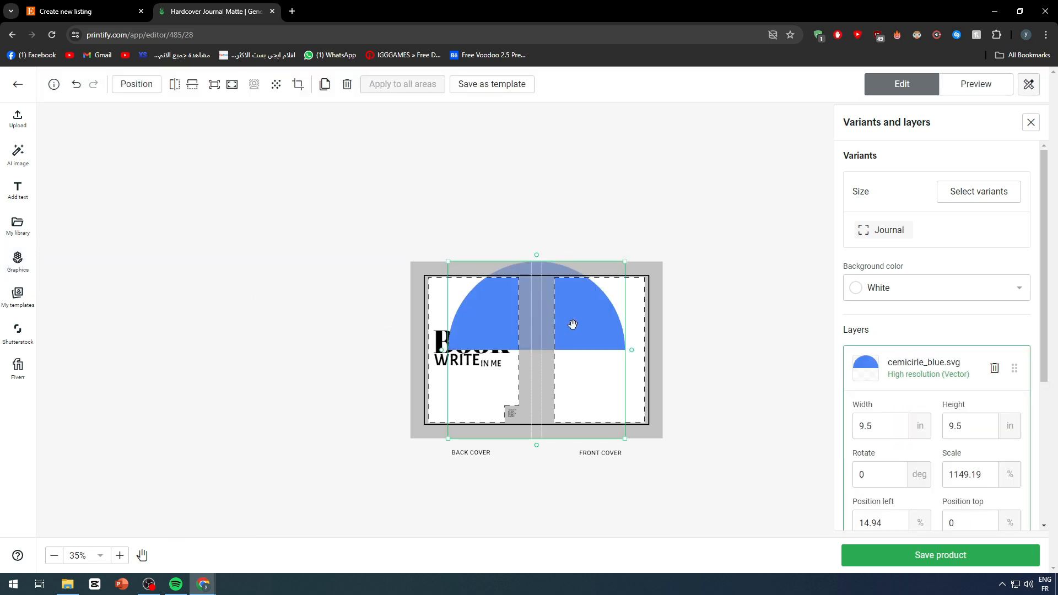
left_click_drag(572, 324, 573, 274)
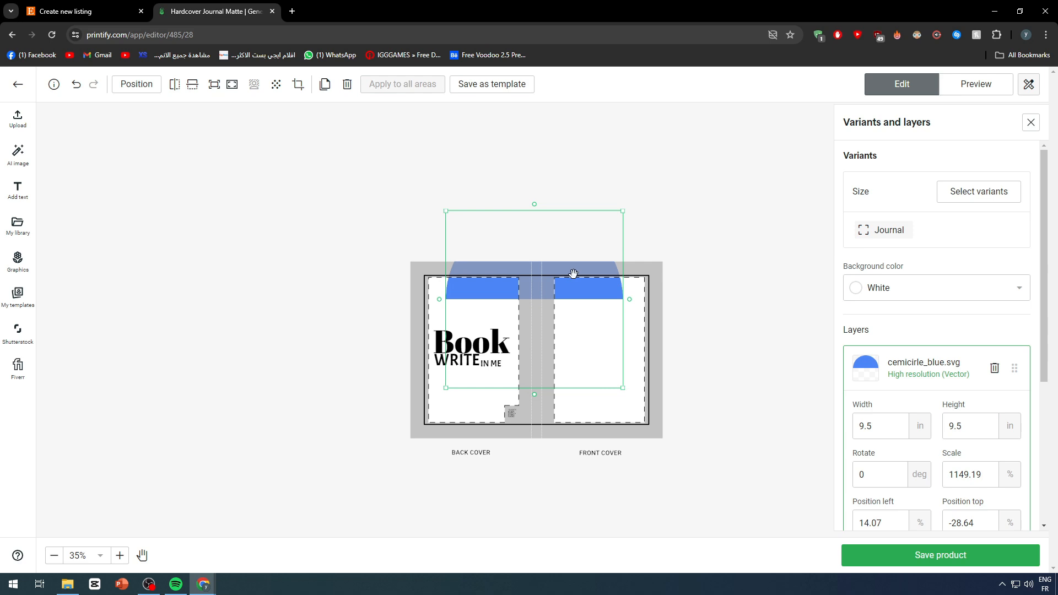
left_click(758, 262)
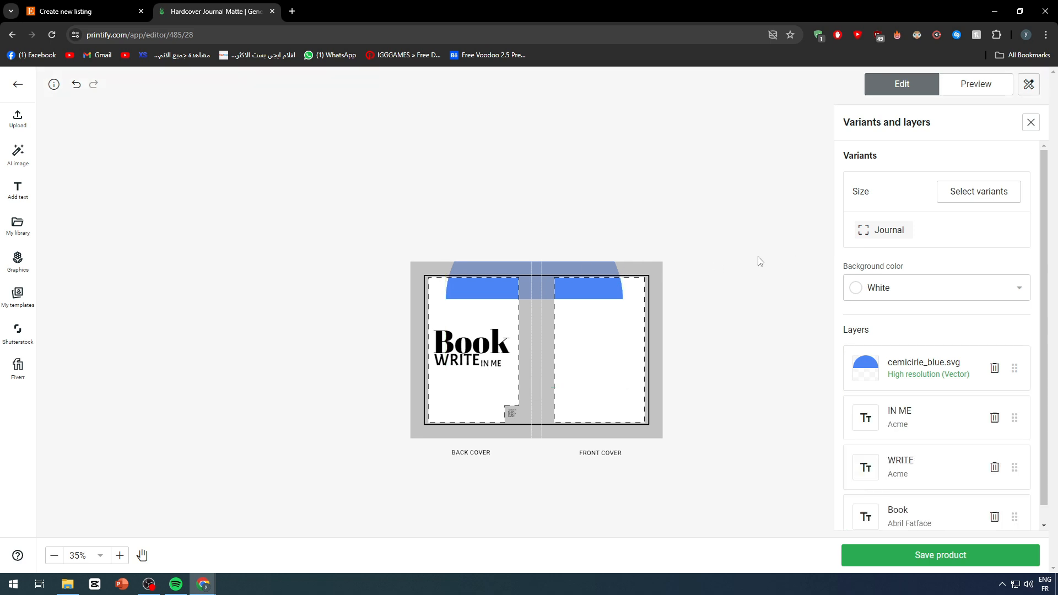
left_click(446, 336)
left_click(450, 362)
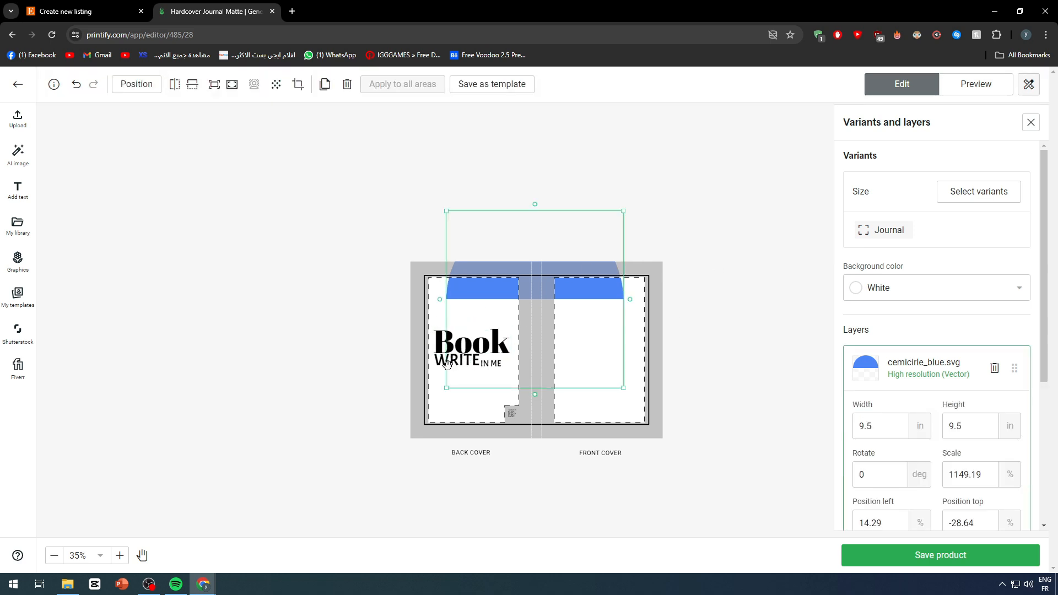
left_click(446, 364)
left_click(443, 347)
left_click(451, 361)
left_click(441, 346)
left_click(442, 358)
Step: Deselect the blue semicircle and save the journal product
left_click(571, 348)
left_click(653, 357)
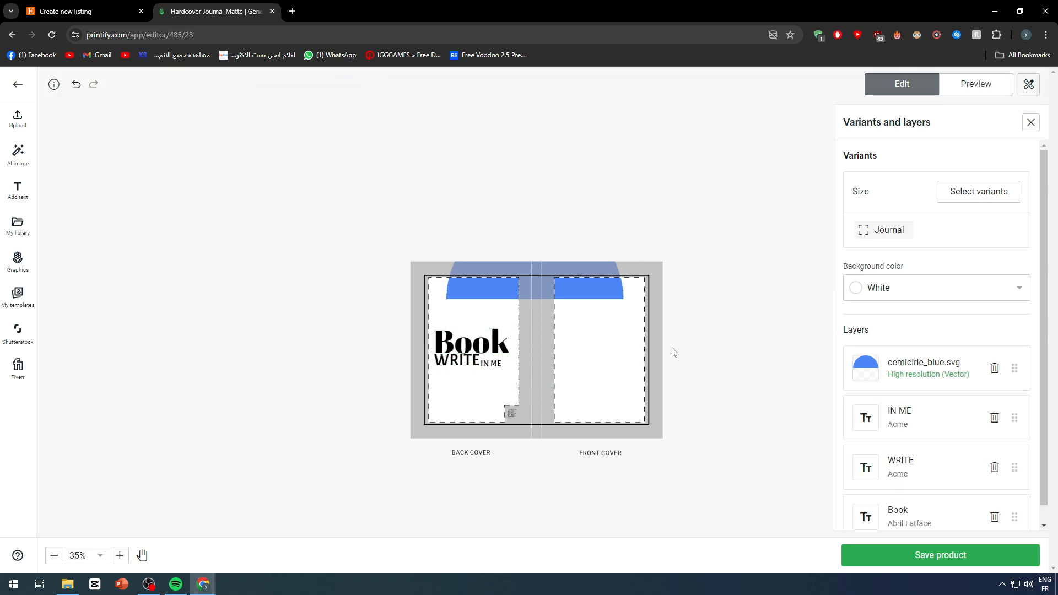
left_click(915, 554)
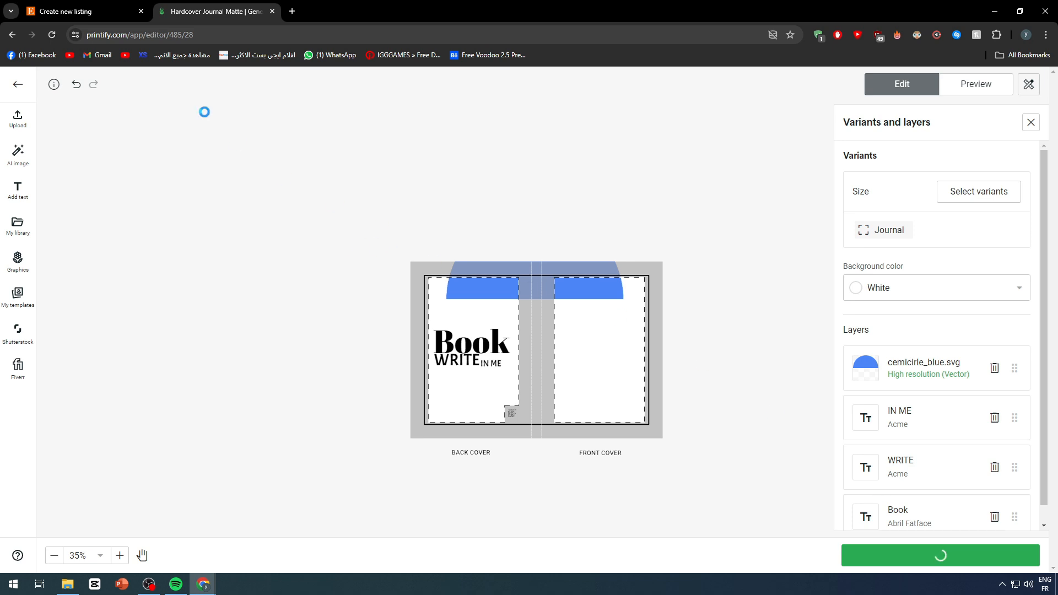